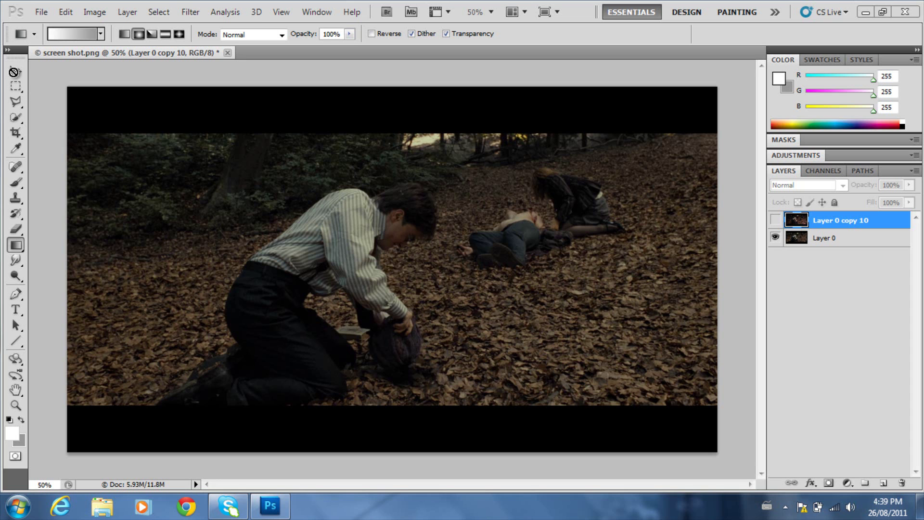
Step: Compare the image with and without the Layer 0 copy 10 layer by toggling its visibility repeatedly
left_click(16, 72)
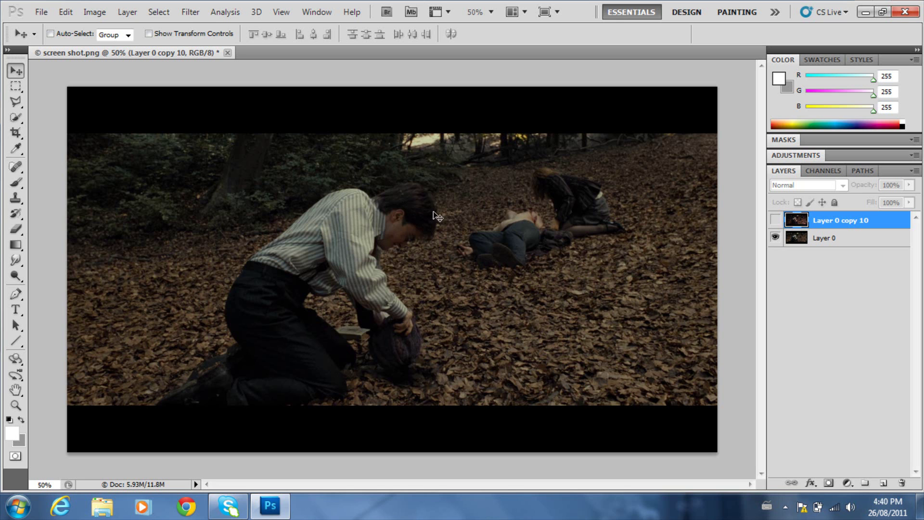
left_click(775, 221)
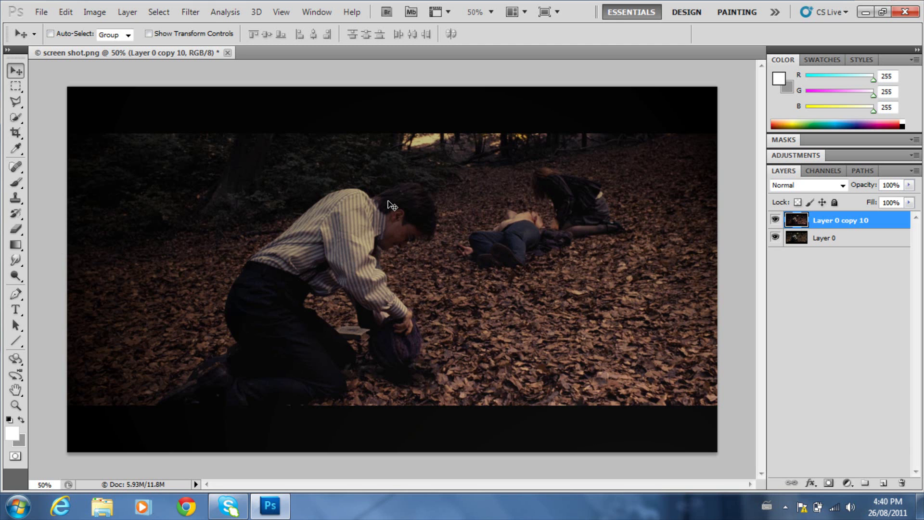
left_click(775, 221)
left_click(775, 221)
left_click(775, 220)
left_click(774, 220)
left_click(775, 221)
left_click(775, 220)
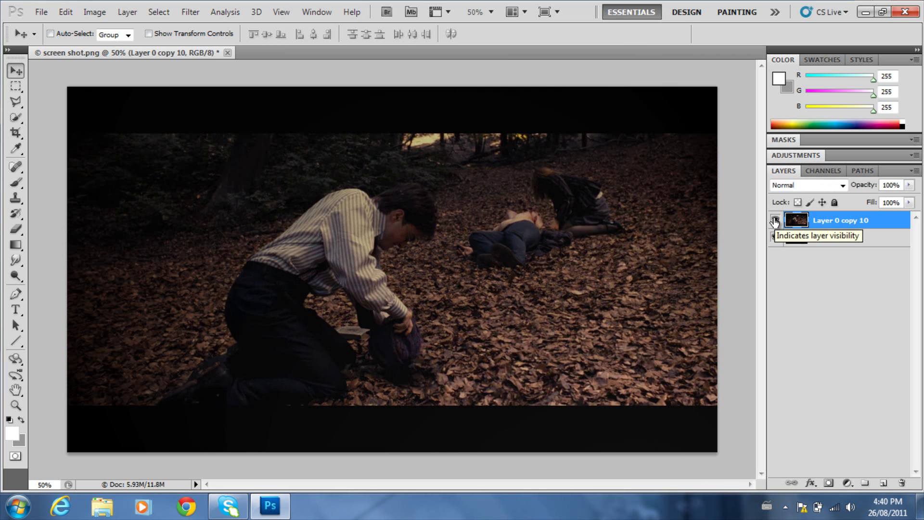
left_click(775, 221)
left_click(775, 220)
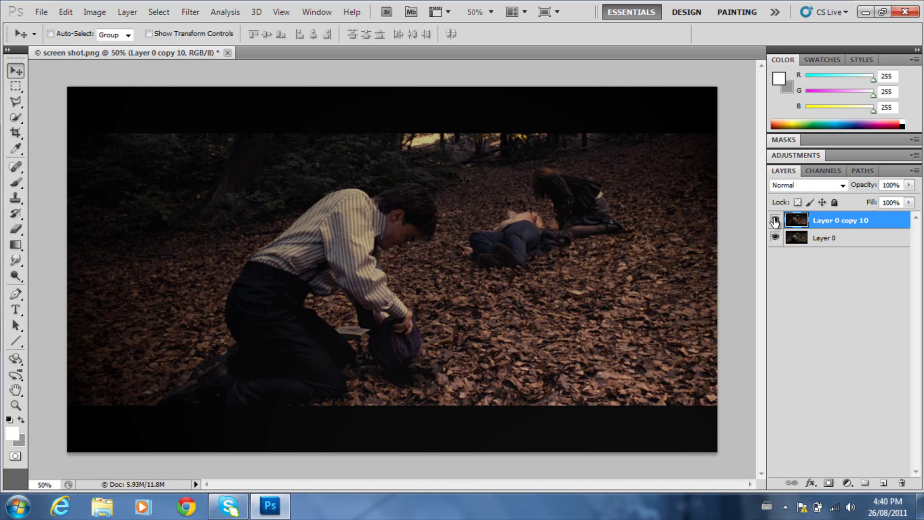
left_click(774, 220)
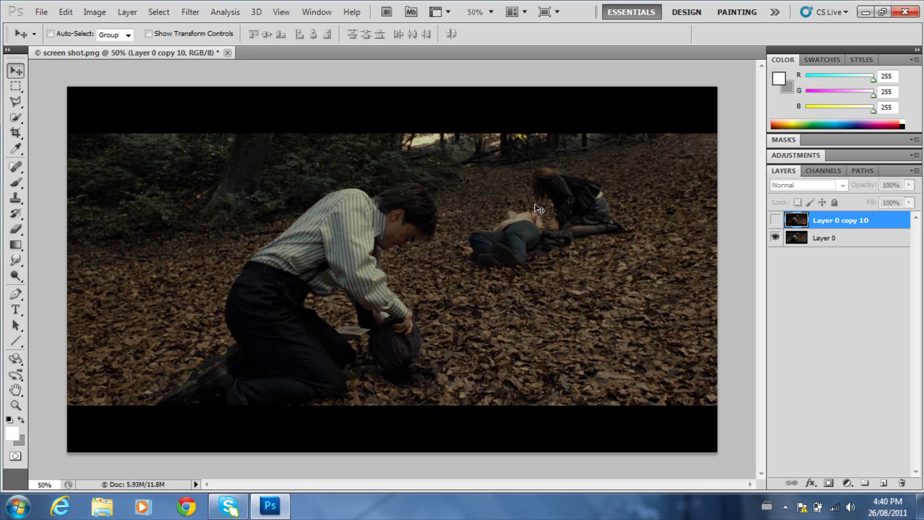
left_click(775, 221)
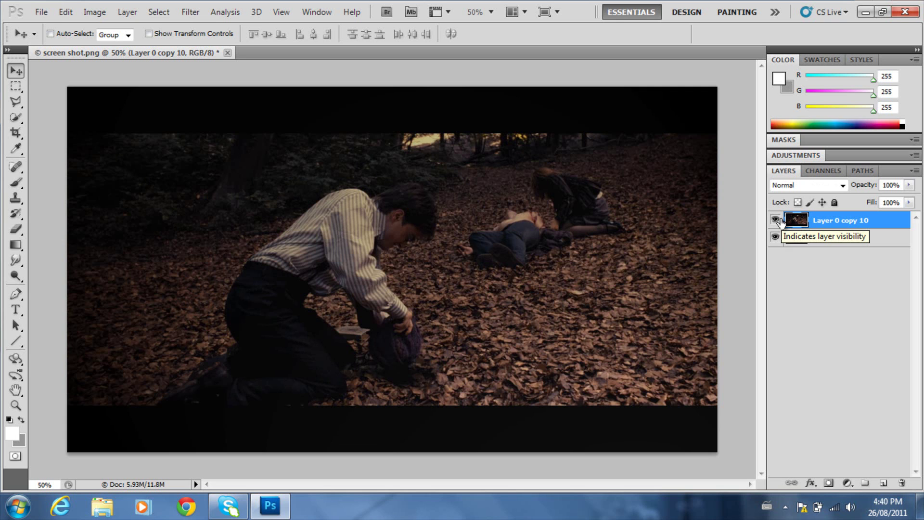
Step: Delete the Layer 0 copy 10 layer and duplicate Layer 0
left_click(903, 483)
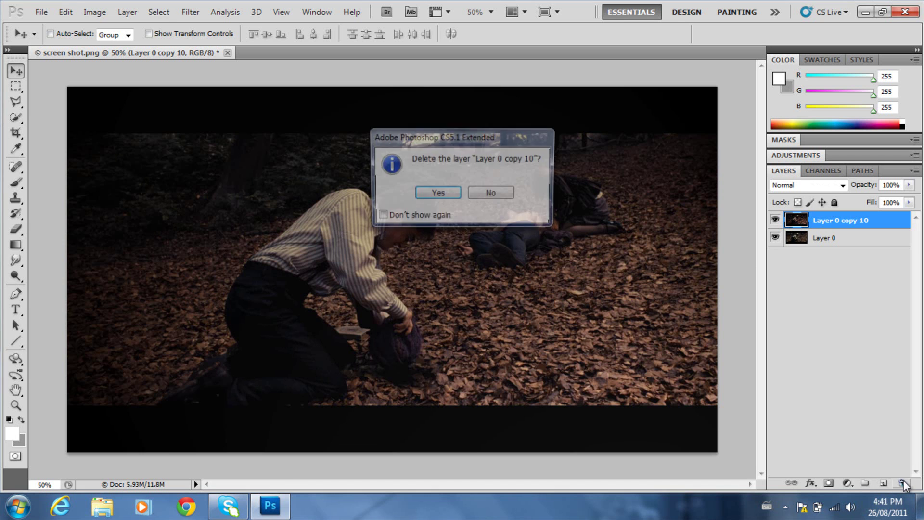
key("Return")
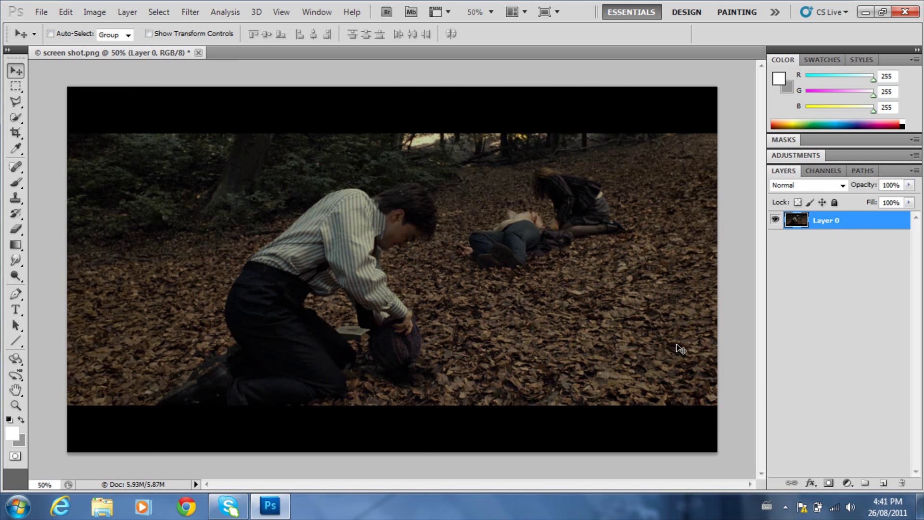
key("ctrl+j")
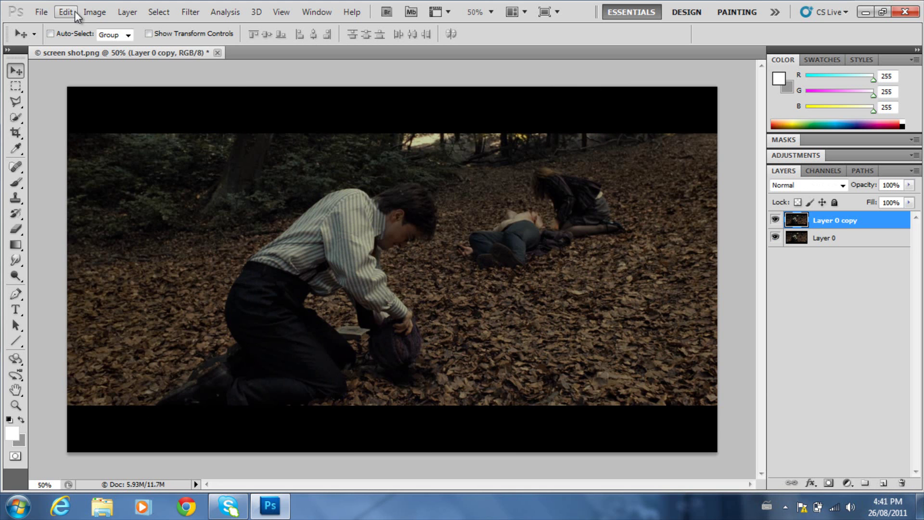
Step: Apply a Levels adjustment to the duplicate layer with the black input level at 3 and the white input level at 255
left_click(95, 12)
mouse_move(118, 43)
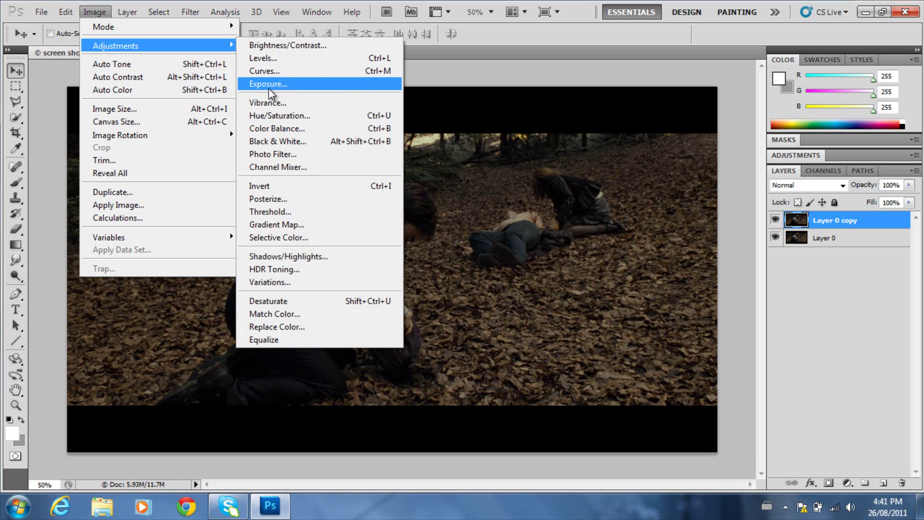
left_click(268, 59)
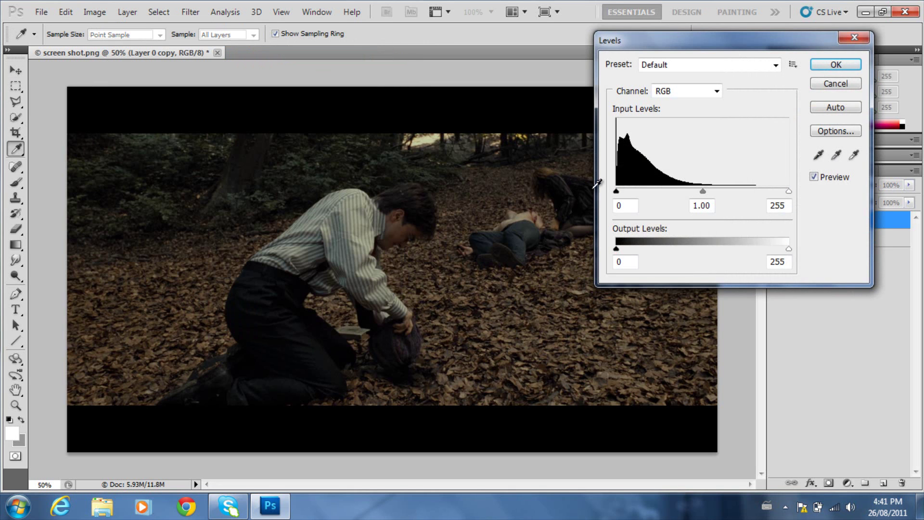
left_click_drag(616, 192, 618, 189)
type("4")
key("BackSpace")
type("3")
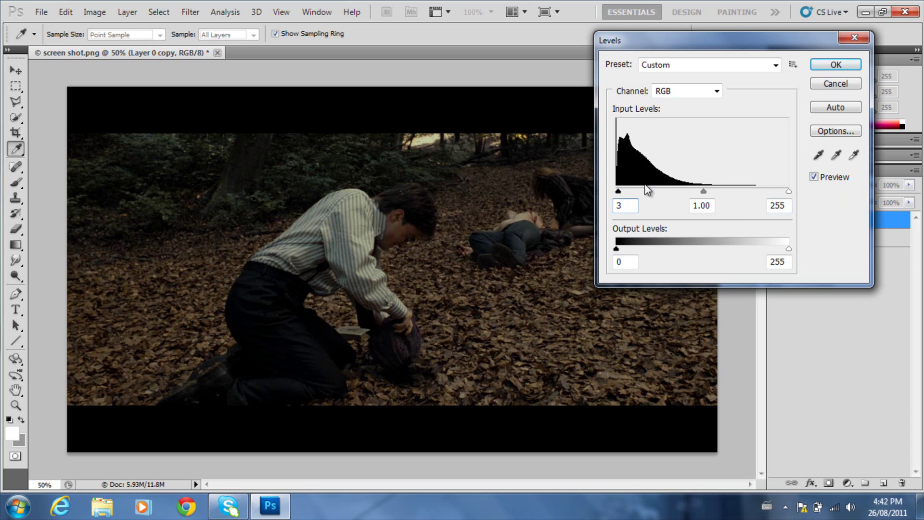
left_click_drag(787, 192, 820, 198)
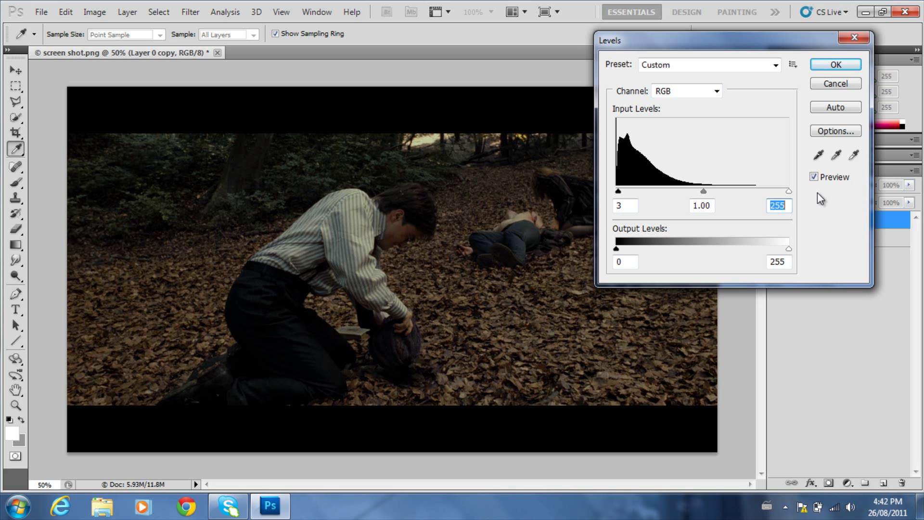
key("Return")
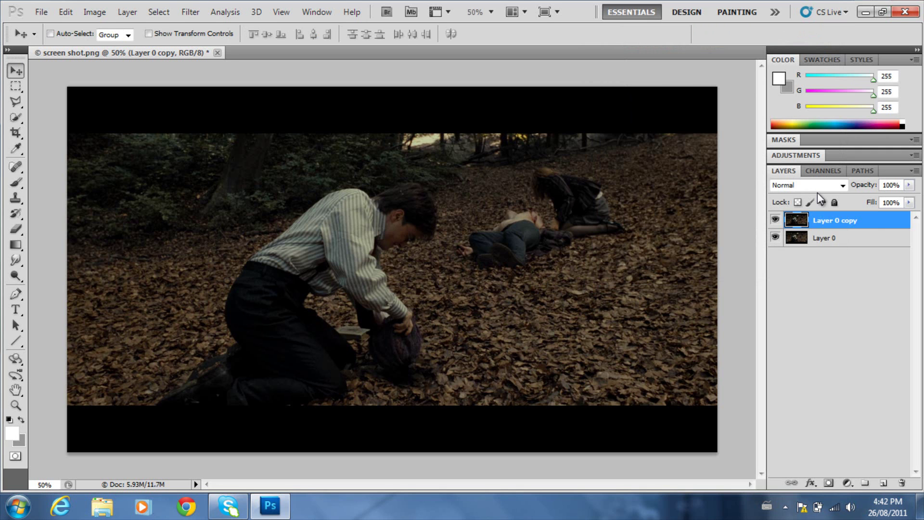
Step: Duplicate the levels-adjusted layer and open the Curves adjustment for the new copy
key("ctrl+j")
left_click(94, 11)
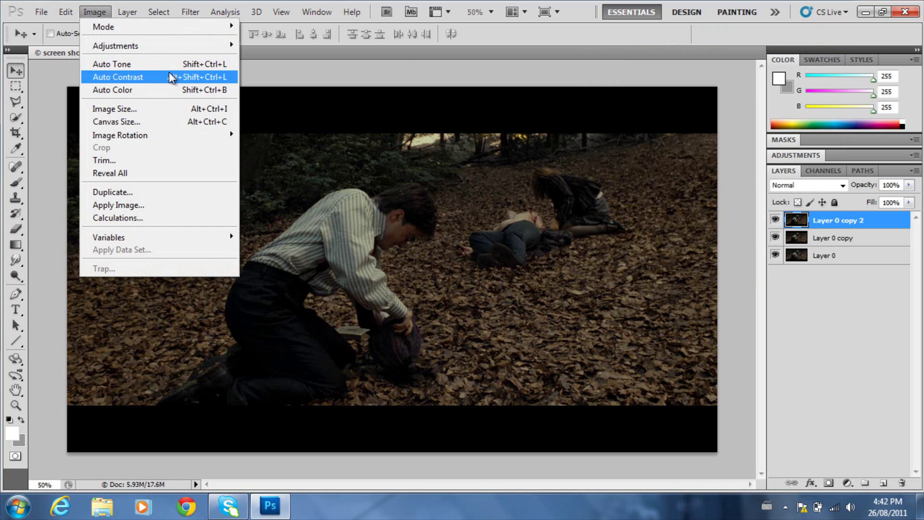
mouse_move(165, 45)
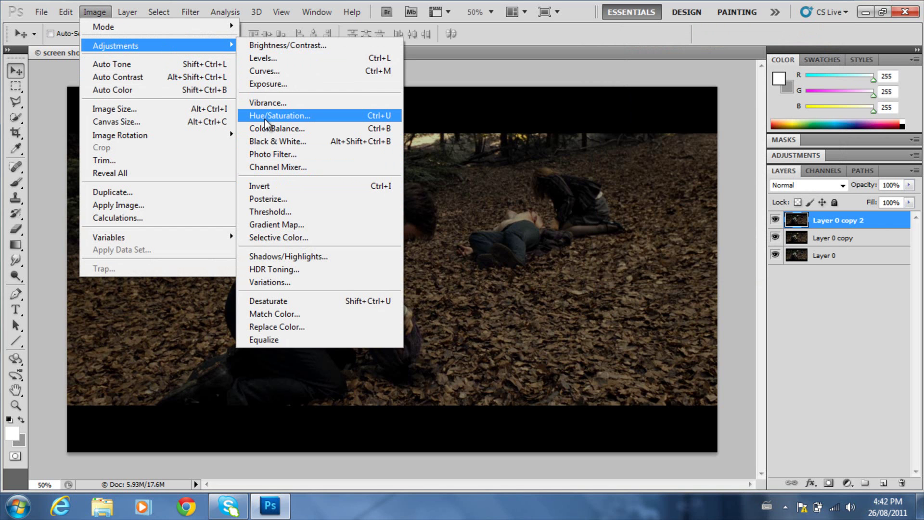
left_click(263, 71)
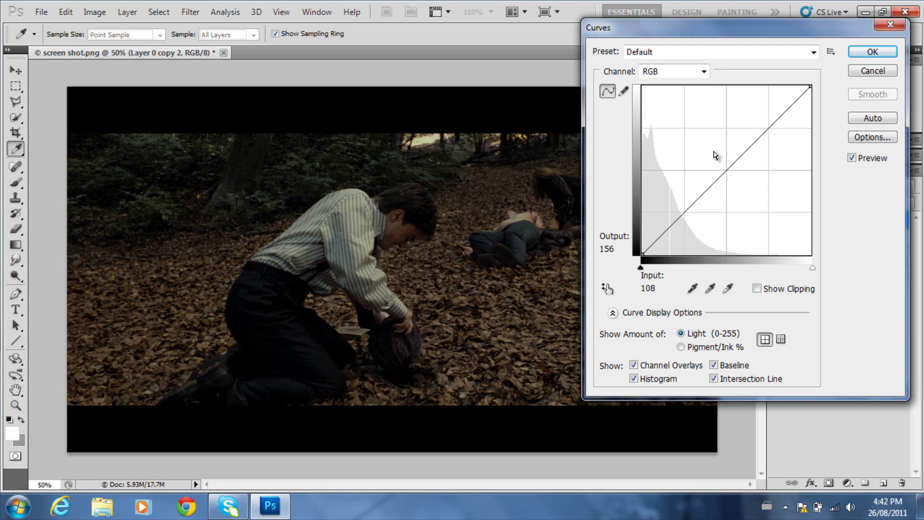
mouse_move(722, 178)
left_mouse_down()
mouse_move(711, 162)
mouse_move(716, 167)
left_mouse_up()
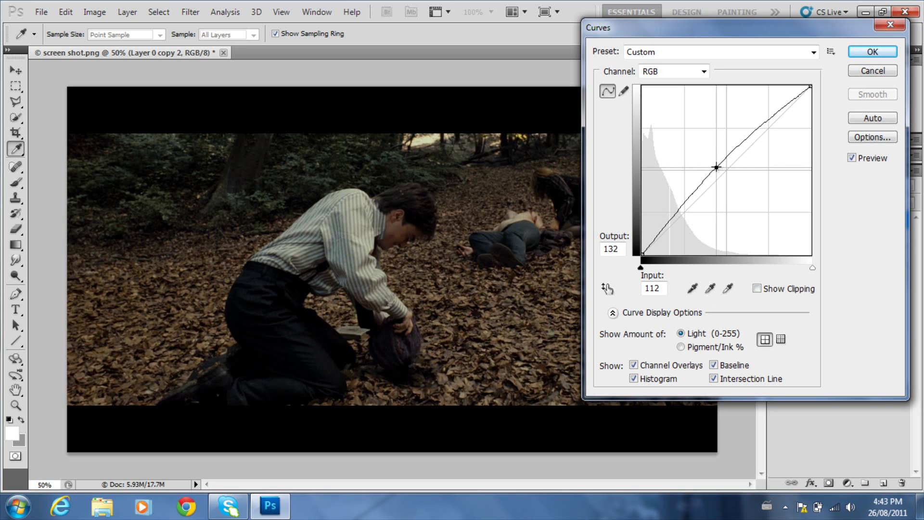
left_click_drag(716, 167, 662, 137)
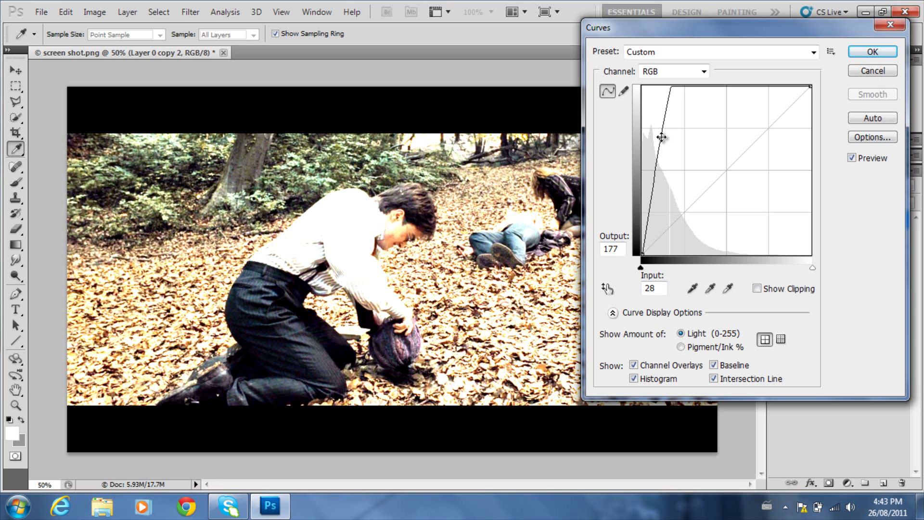
left_click(661, 137, "ctrl")
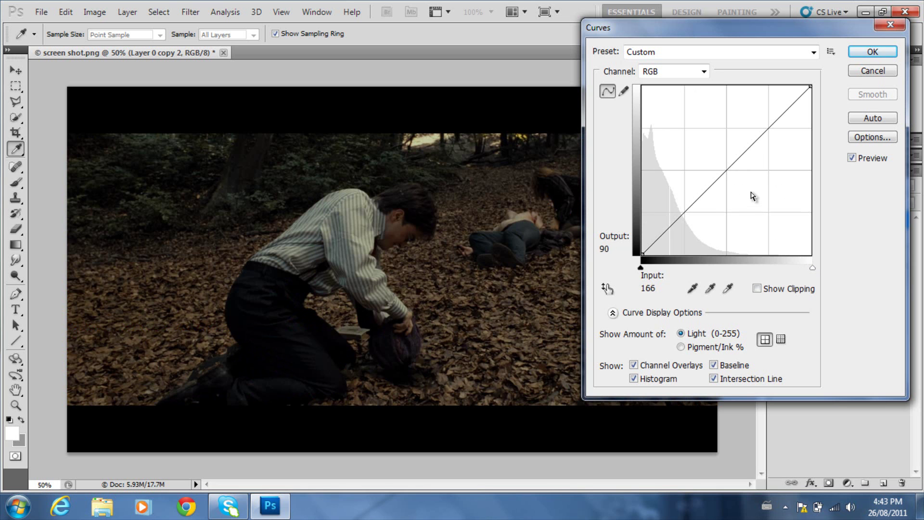
Step: Pull the middle of the RGB curve slightly below the diagonal to darken the image, and apply the Curves adjustment
left_click(734, 175)
left_click_drag(736, 175, 730, 179)
key("Return")
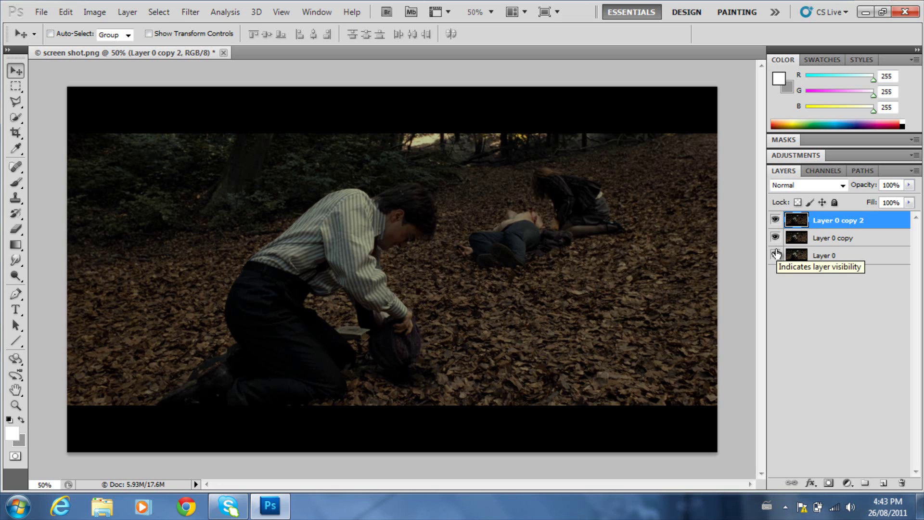
Step: Duplicate the darkened layer and set the copy to Soft Light blending at 20% opacity
key("ctrl+j")
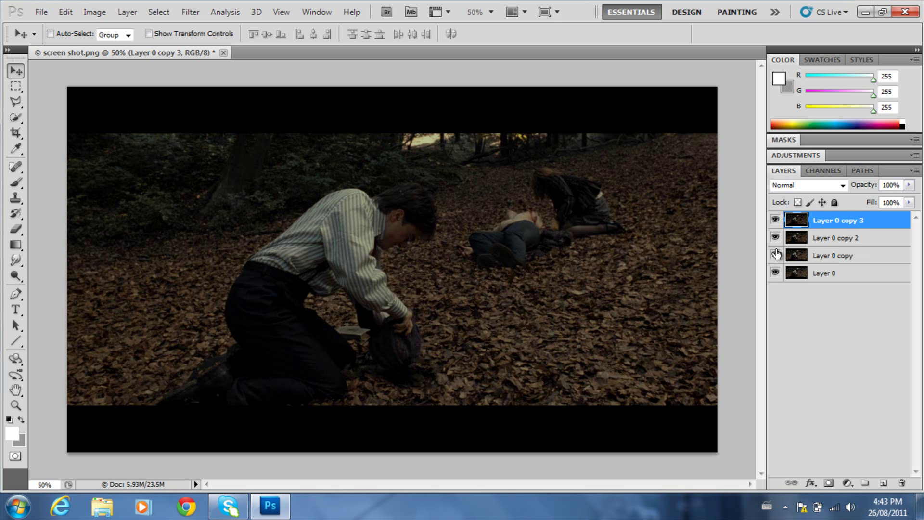
left_click(813, 183)
left_click(793, 180)
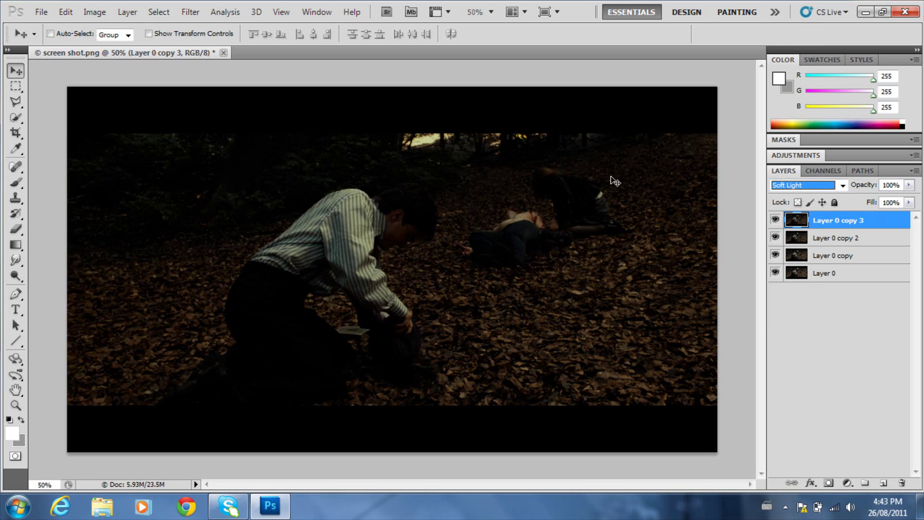
left_click(890, 185)
type("20")
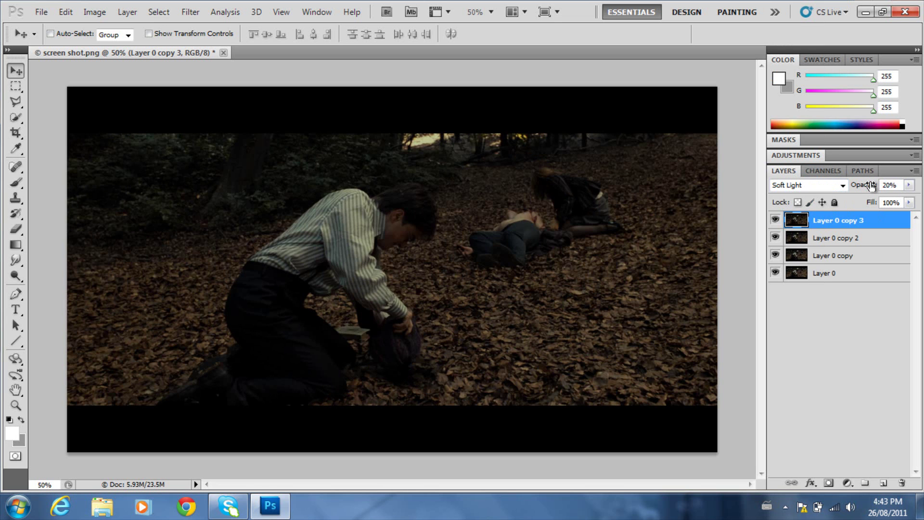
Step: Apply a Gradient Map with the purple-to-orange preset to the Soft Light layer, and duplicate that layer
left_click(96, 12)
mouse_move(117, 44)
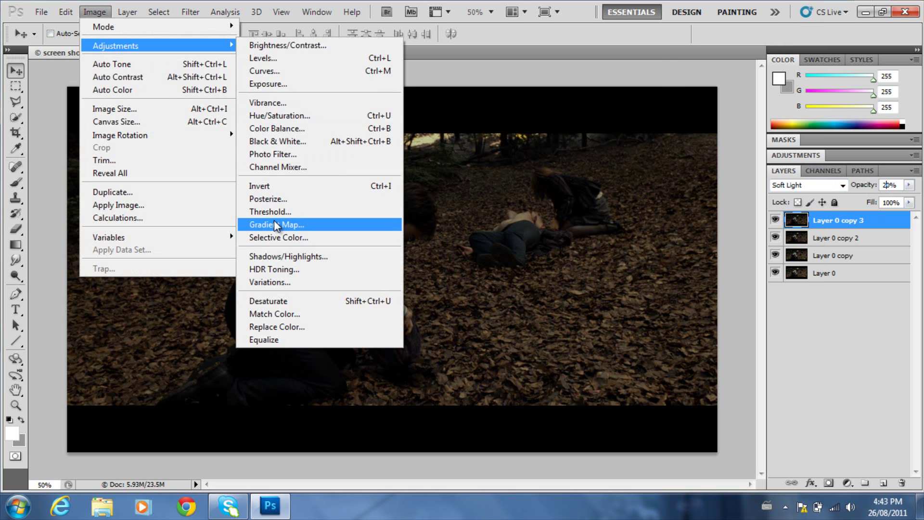
left_click(275, 224)
left_click(471, 112)
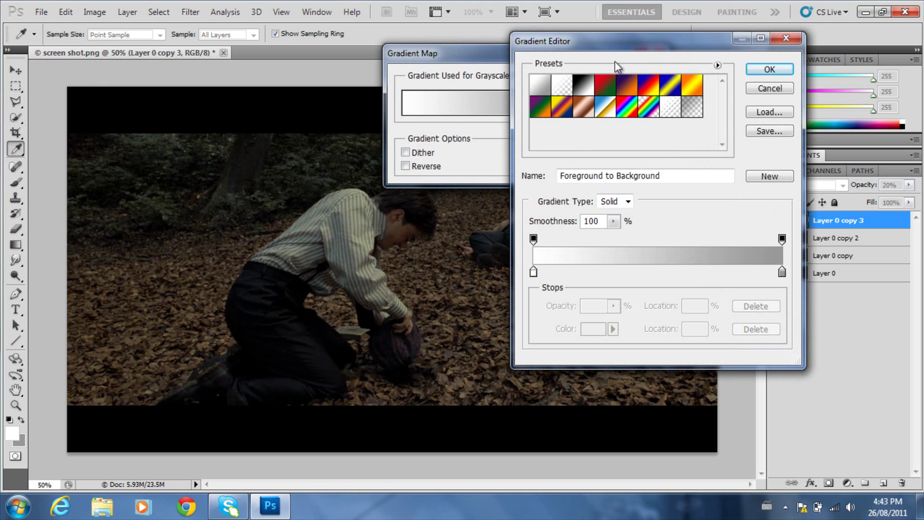
left_click(633, 94)
left_click(768, 70)
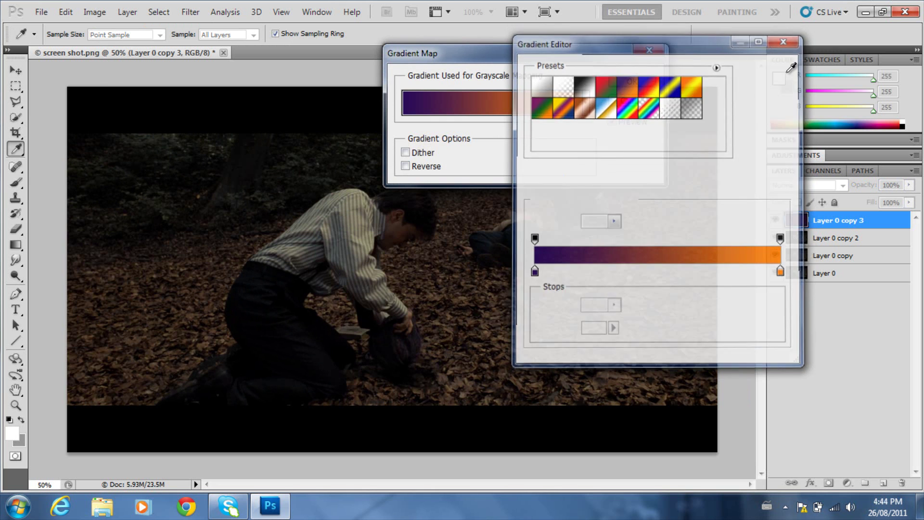
left_click(626, 80)
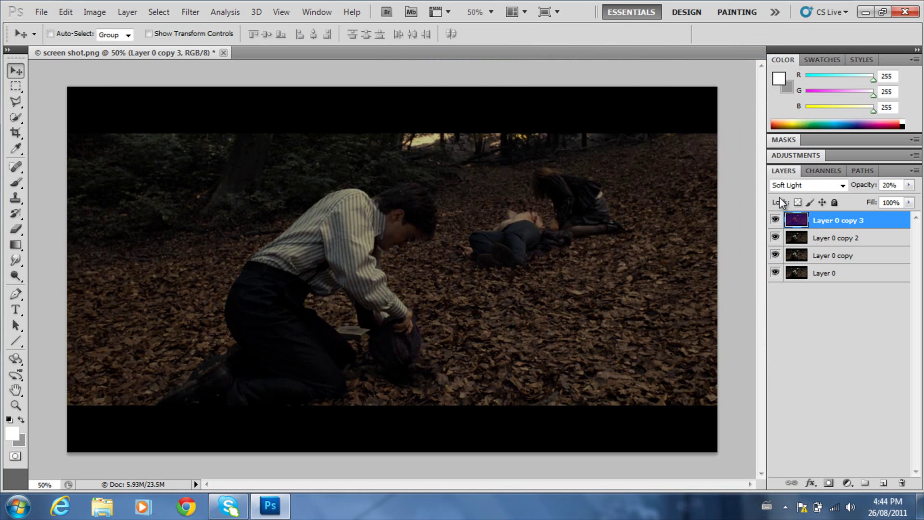
key("ctrl+j")
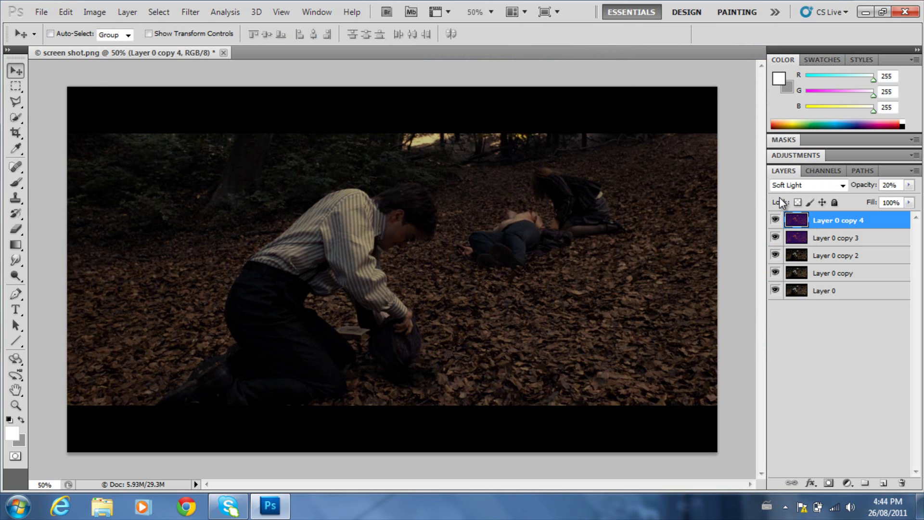
key("ctrl+j")
key("ctrl+z")
left_click(883, 483)
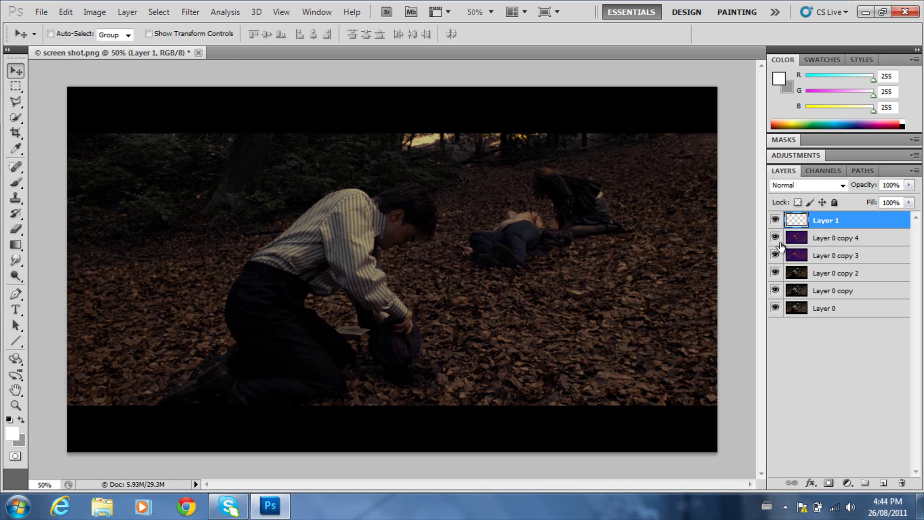
left_click(901, 483)
key("Return")
Step: Duplicate the four layers from Layer 0 copy to Layer 0 copy 4 together
left_click(804, 273)
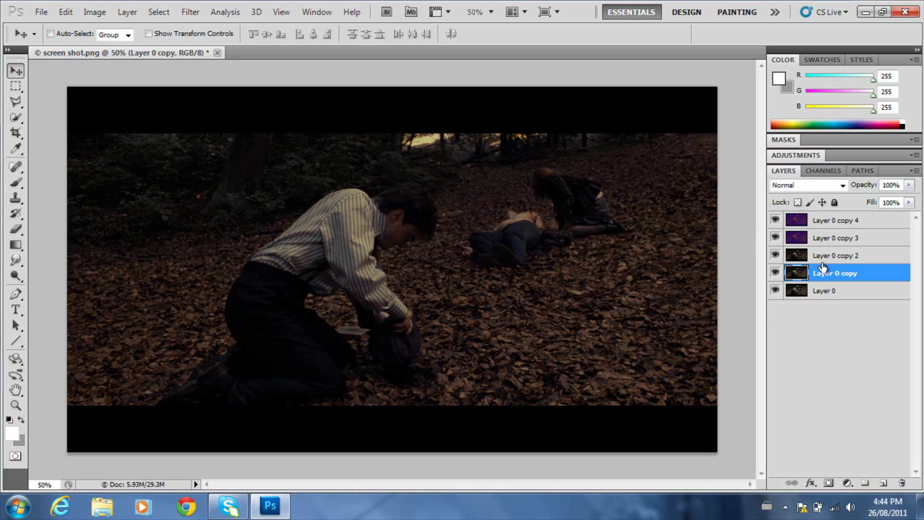
left_click(820, 227, "shift")
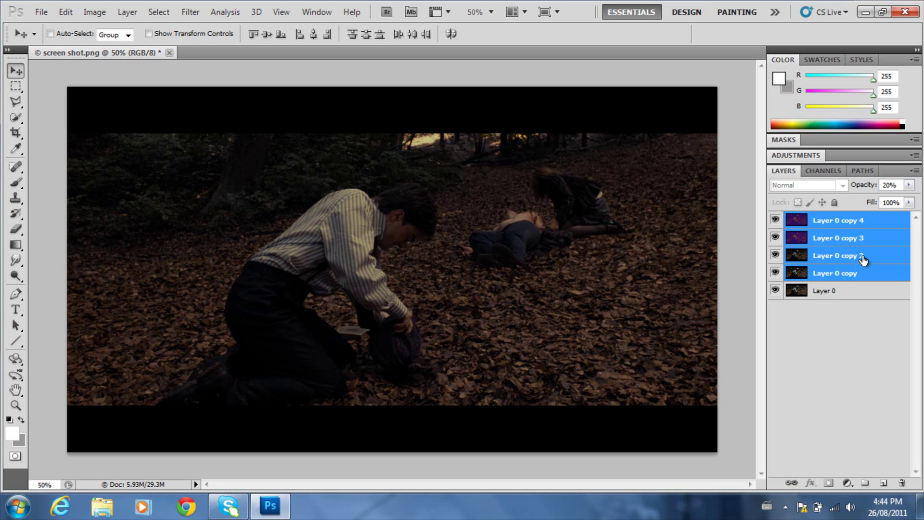
left_click(123, 14)
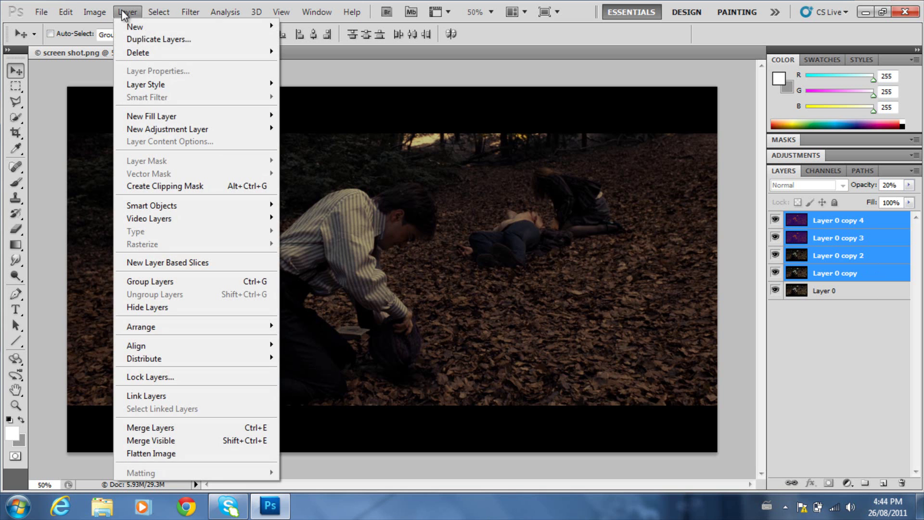
left_click(135, 38)
key("Return")
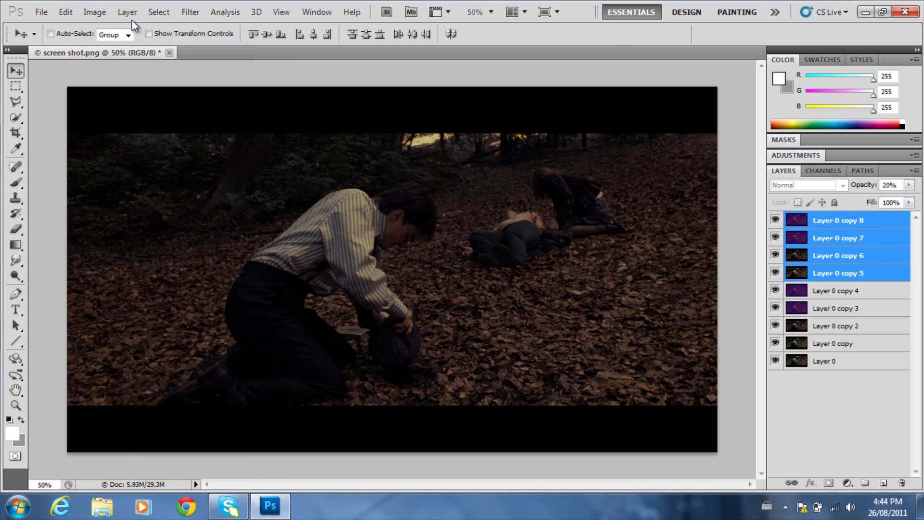
Step: Merge the four selected layers, Layer 0 copy 5 to Layer 0 copy 8, into a single layer
left_click(128, 13)
left_click(129, 12)
left_click(127, 11)
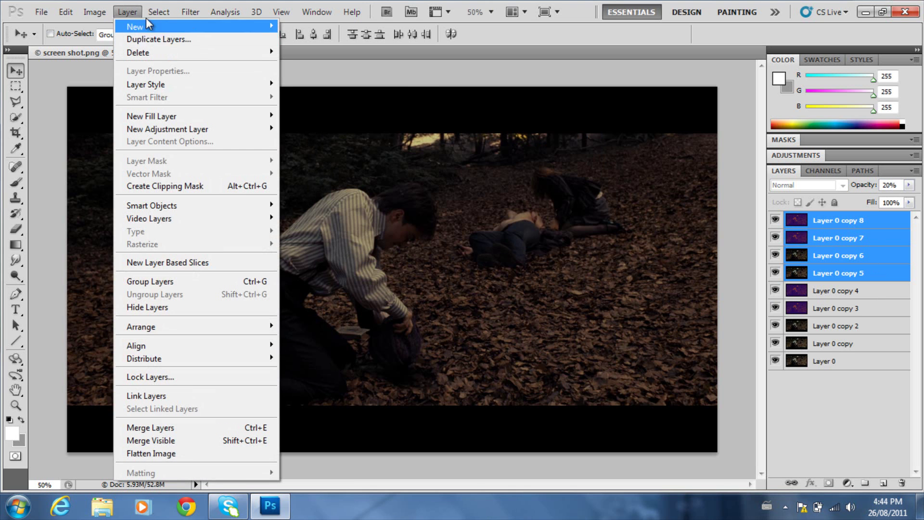
left_click(425, 85)
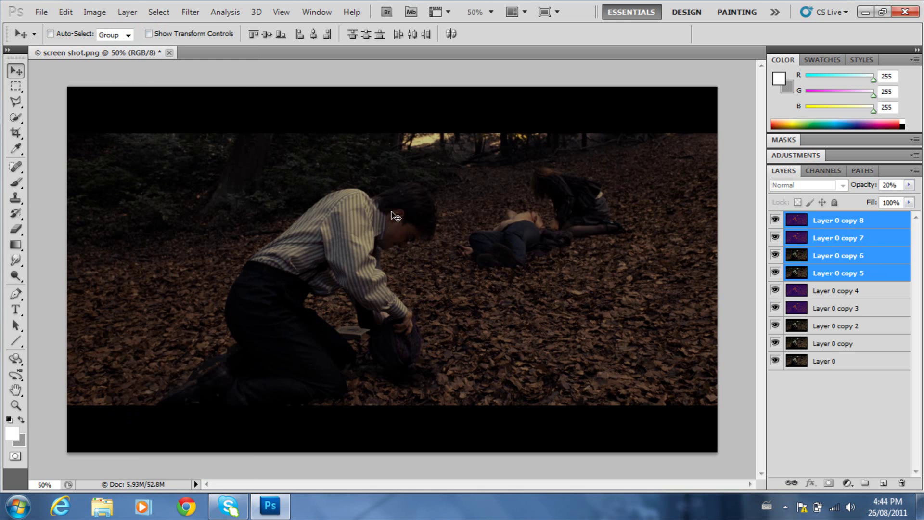
left_click(94, 11)
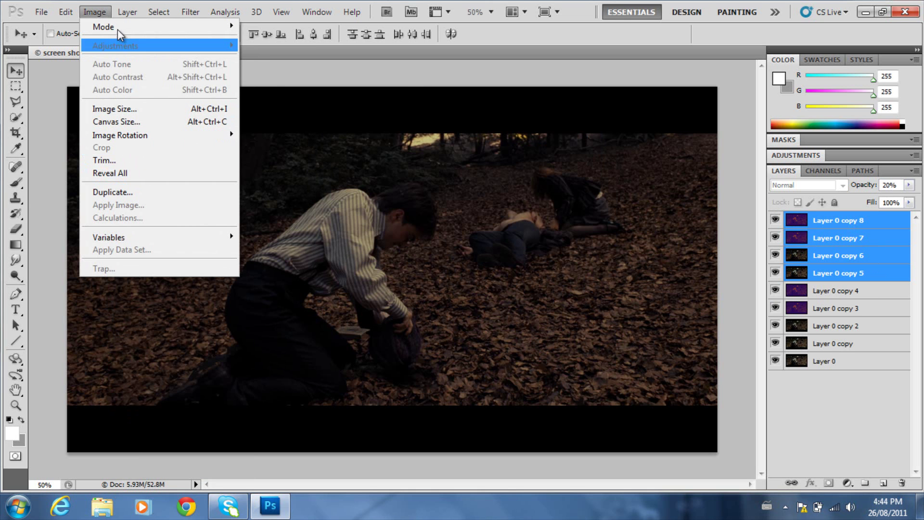
left_click(128, 14)
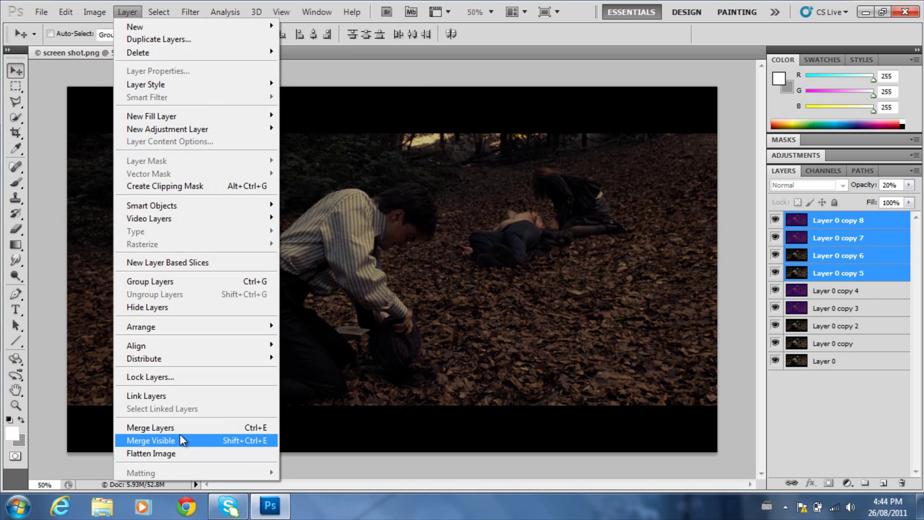
left_click(181, 427)
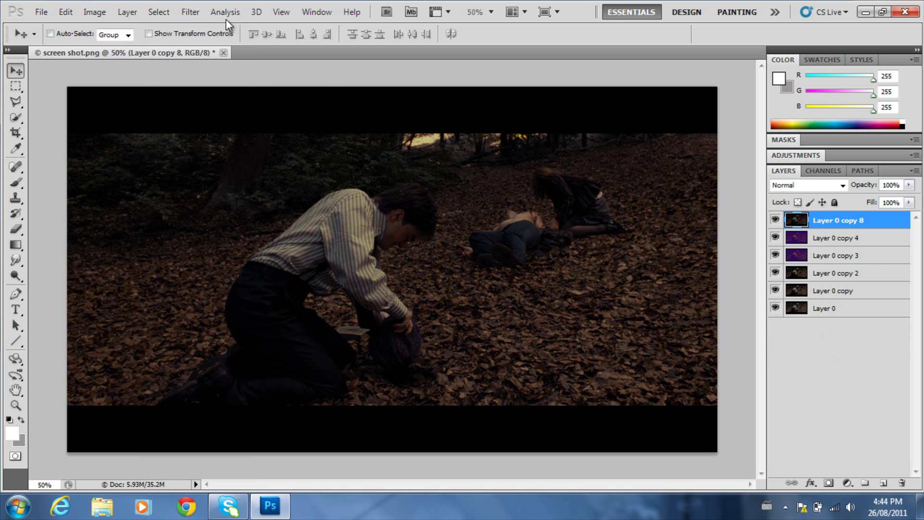
Step: Try a Lighting Effects spotlight aimed at the two background figures on the merged layer, and undo it
left_click(193, 13)
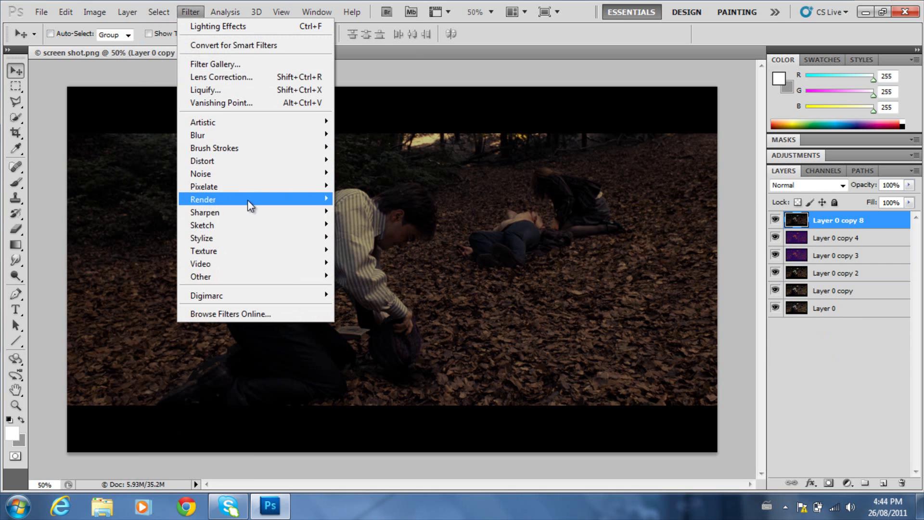
mouse_move(239, 203)
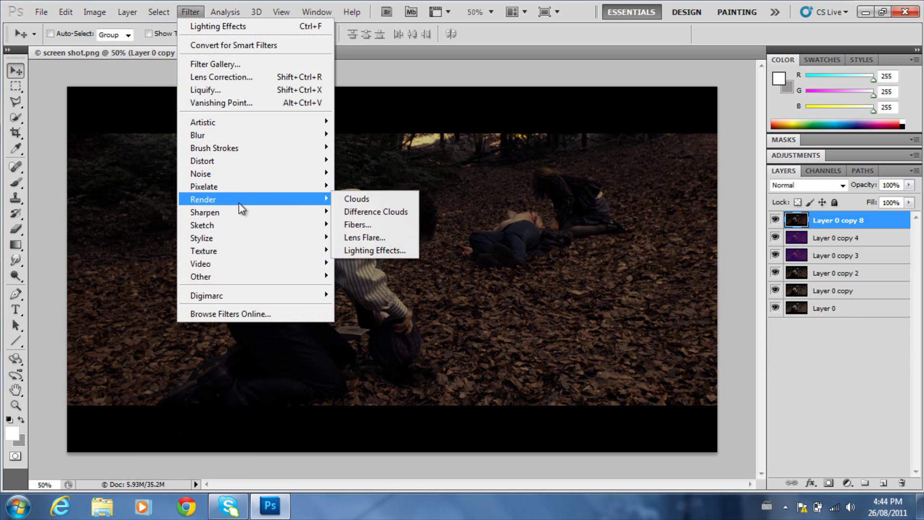
left_click(366, 255)
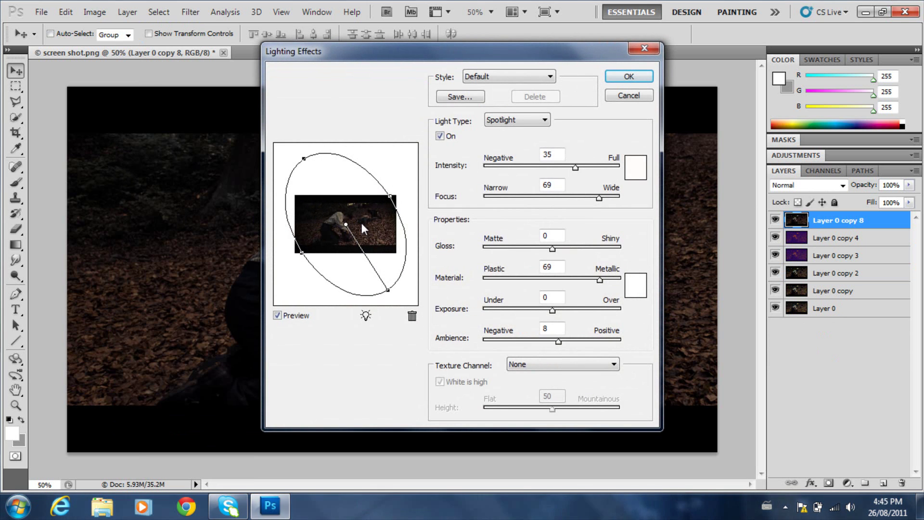
left_click_drag(309, 162, 376, 217)
key("Return")
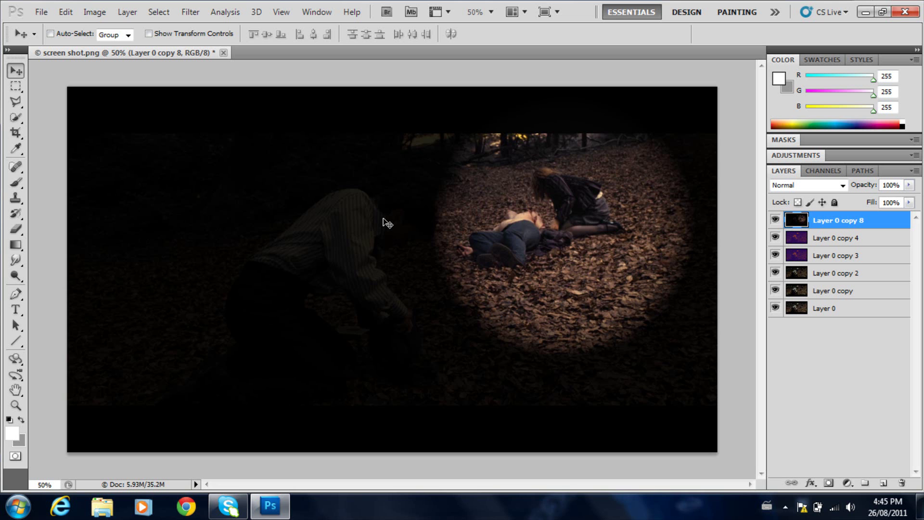
key("ctrl+z")
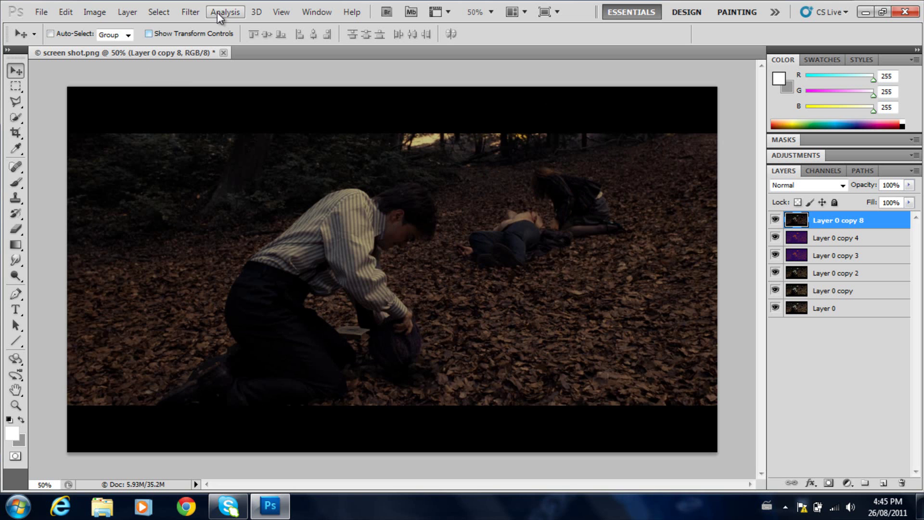
Step: Try a wide, nearly round Lighting Effects spotlight over most of the picture, centred below the kneeling man, and undo it
left_click(187, 14)
mouse_move(214, 132)
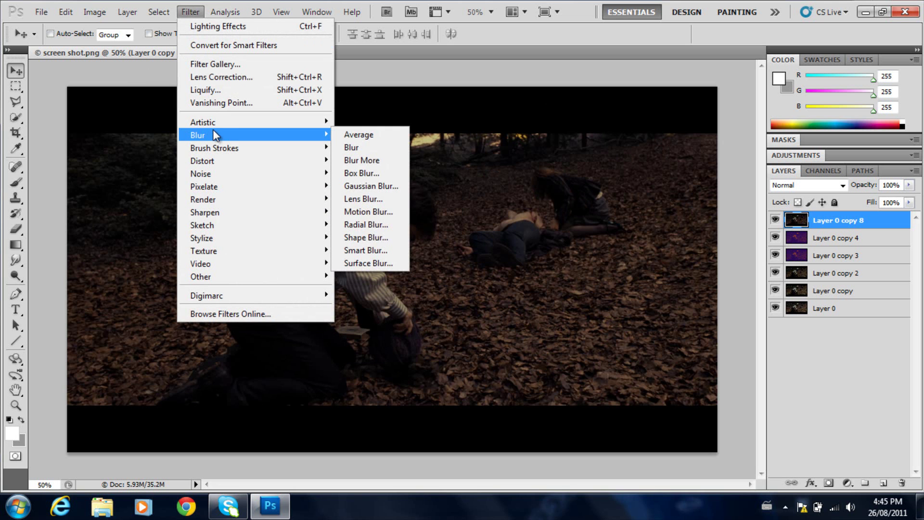
mouse_move(226, 207)
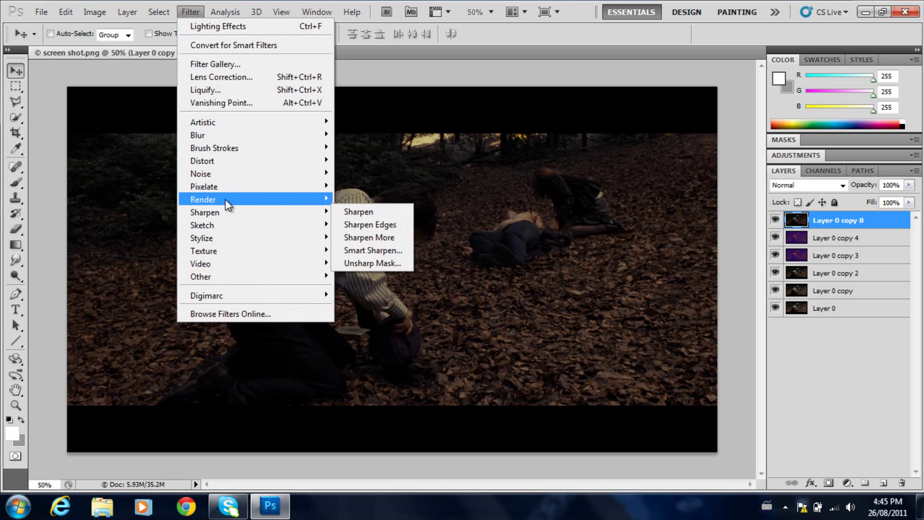
left_click(388, 249)
left_click_drag(357, 206, 324, 166)
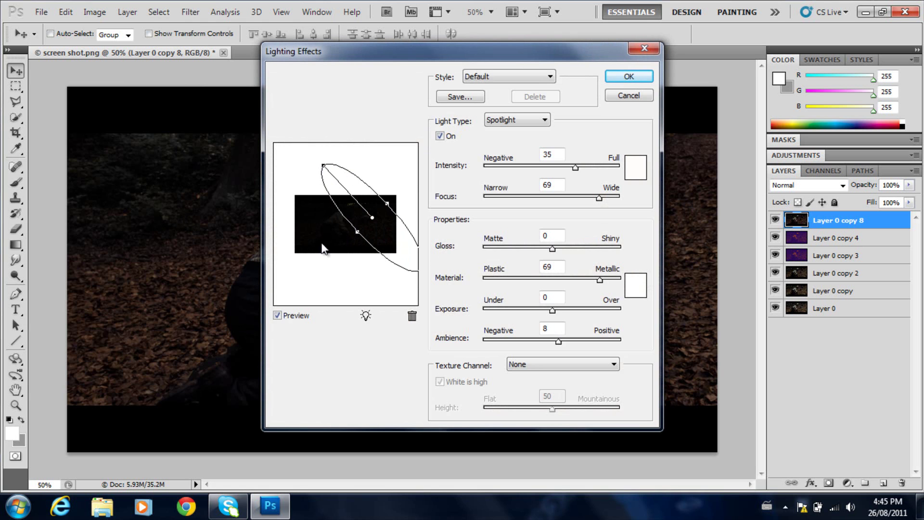
mouse_move(356, 231)
left_mouse_down()
mouse_move(310, 258)
mouse_move(369, 223)
mouse_move(363, 238)
left_mouse_up()
left_click_drag(296, 283, 311, 276)
left_click_drag(364, 241, 354, 239)
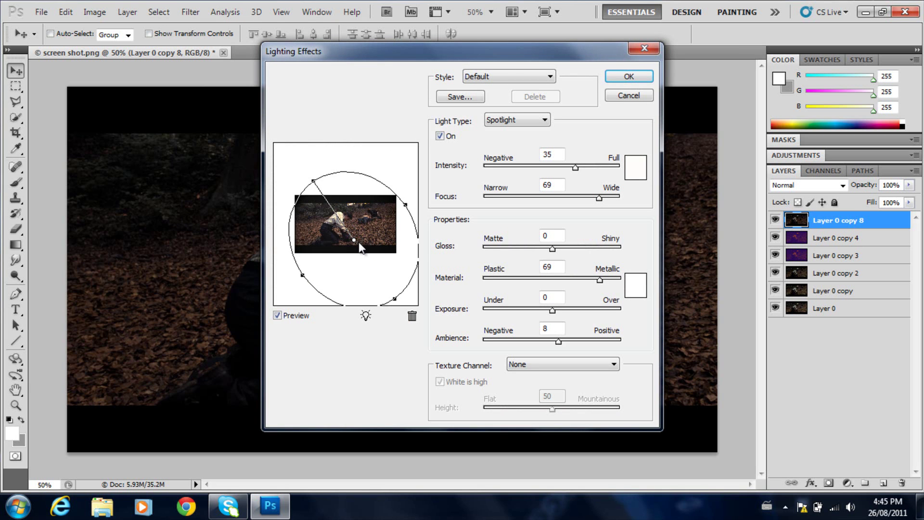
left_click_drag(355, 241, 358, 240)
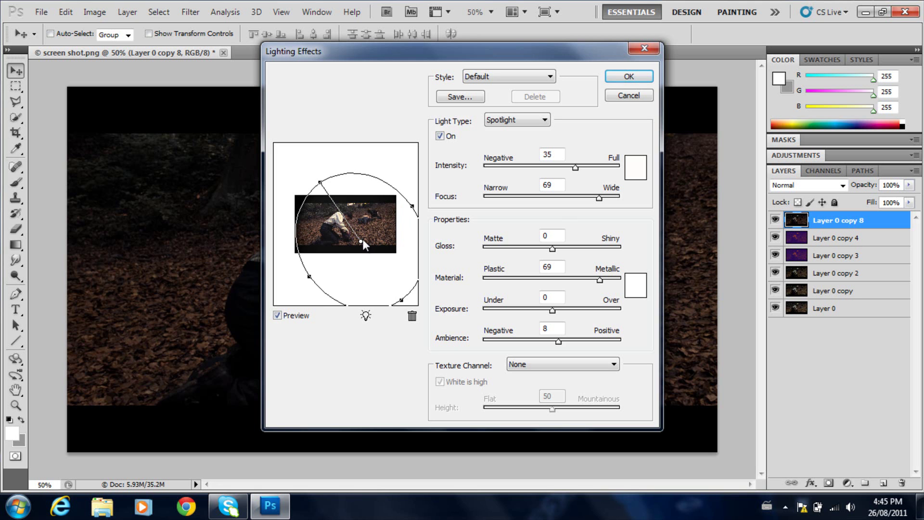
key("Return")
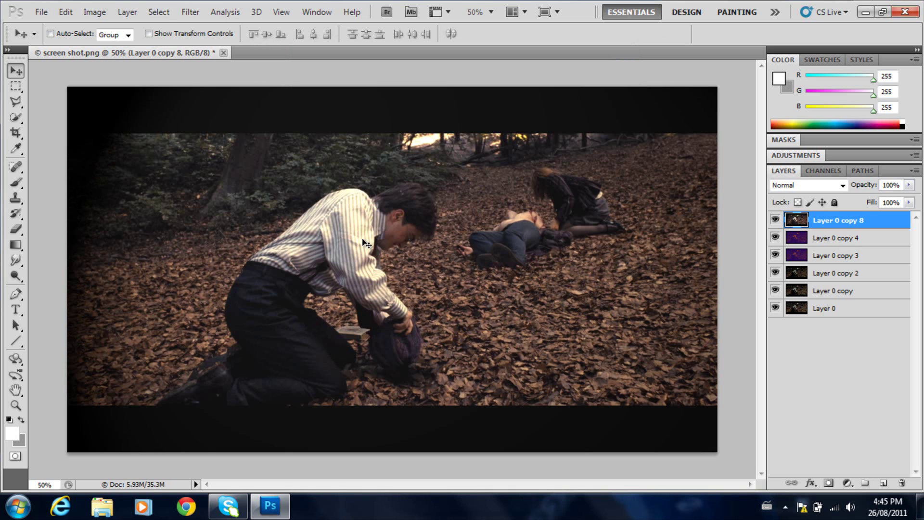
key("ctrl+z")
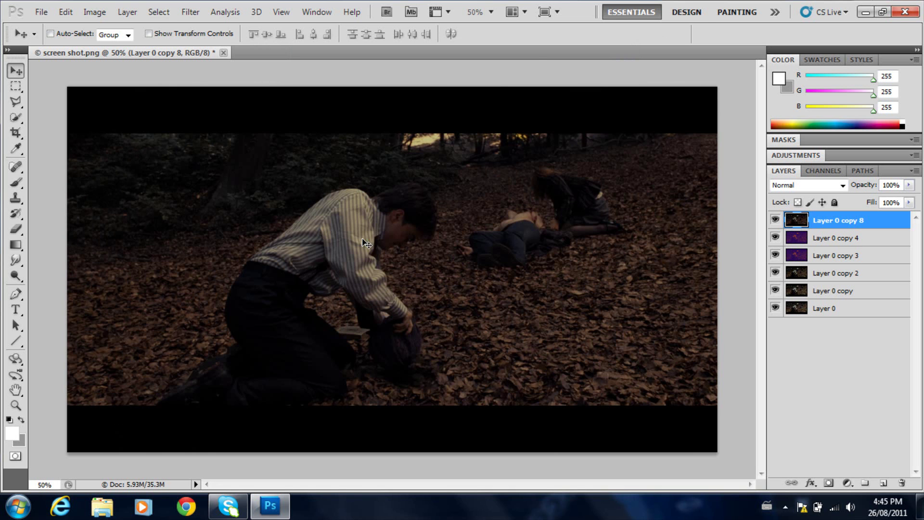
Step: Apply Lighting Effects to the merged layer with the spotlight narrowed to a tilted ellipse around the kneeling man, darkening the image's side edges
left_click(252, 12)
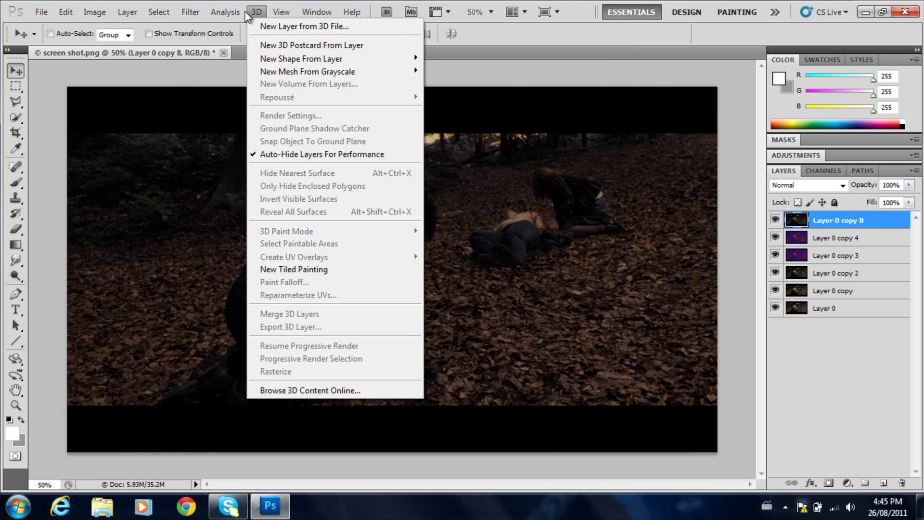
mouse_move(192, 19)
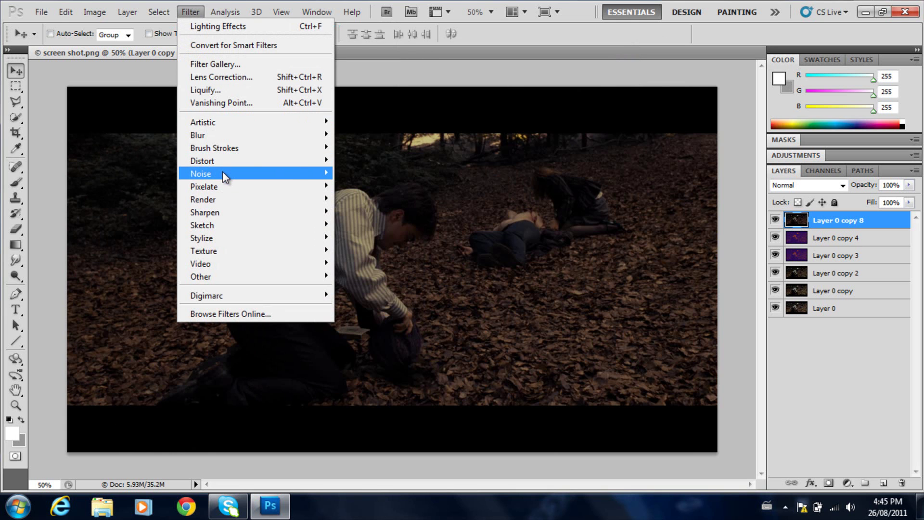
mouse_move(223, 174)
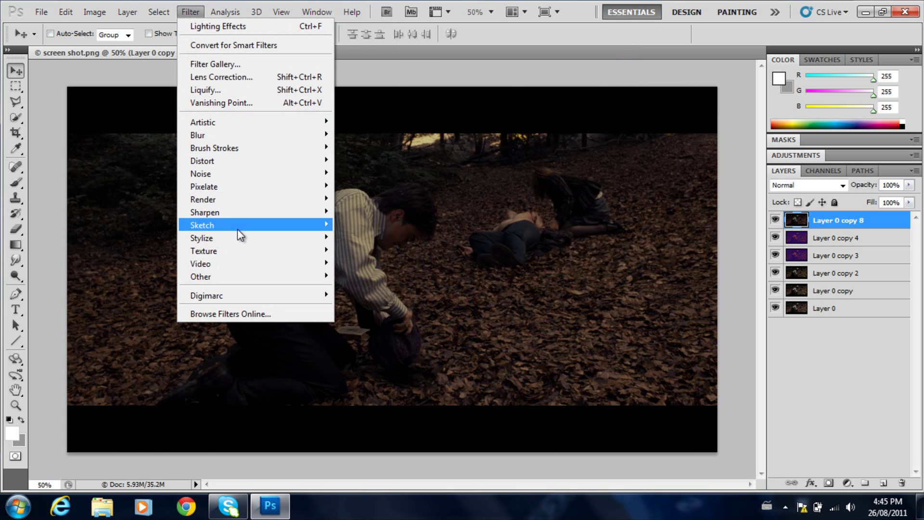
mouse_move(233, 205)
left_click(380, 251)
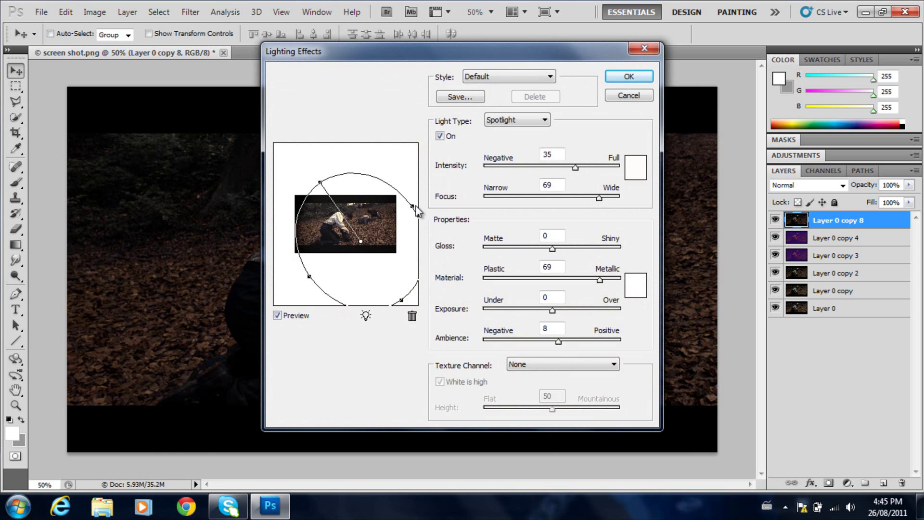
left_click_drag(413, 207, 397, 215)
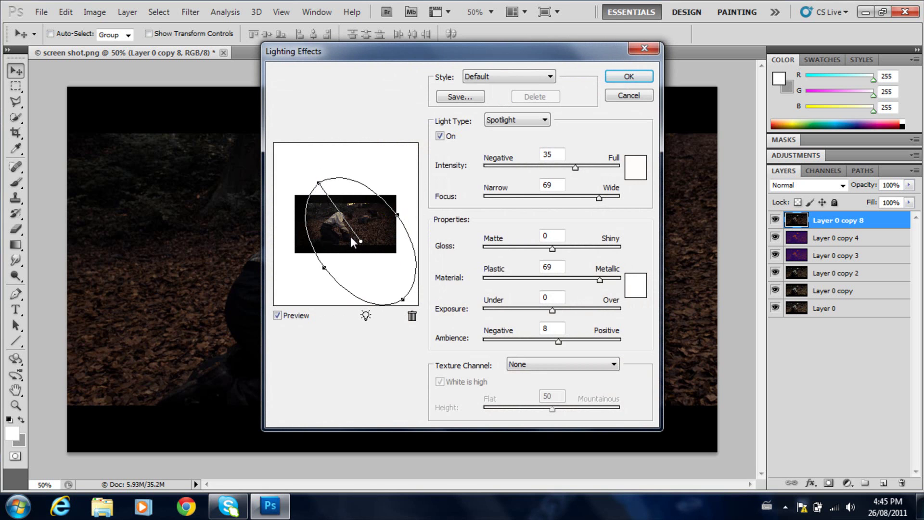
left_click_drag(360, 242, 356, 237)
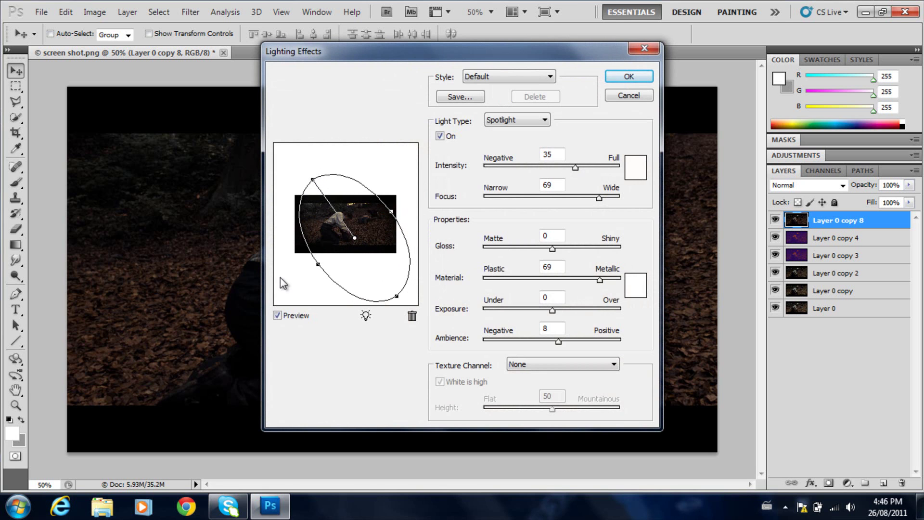
left_click_drag(318, 264, 313, 265)
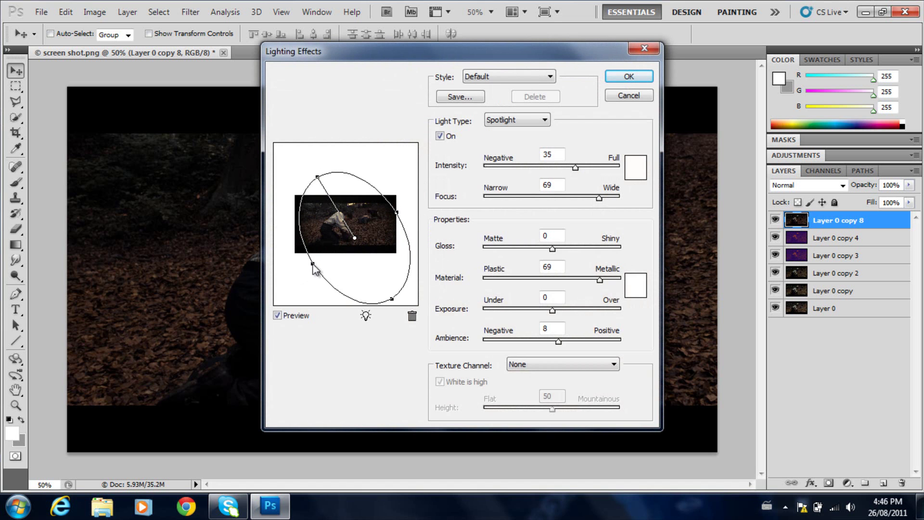
key("Return")
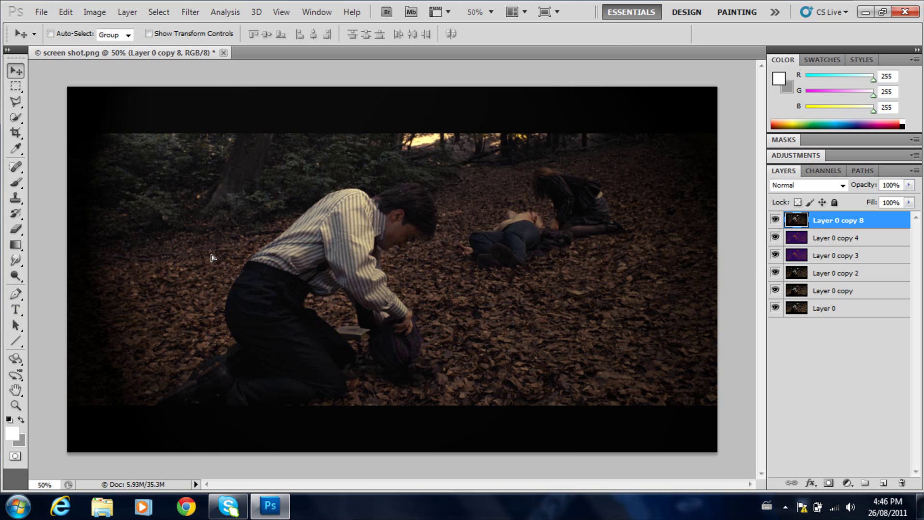
Step: Toggle the top layer's visibility to compare the image with and without the lighting effect, leaving the layer shown
left_click_drag(82, 237, 651, 284)
key("ctrl+z")
left_click(775, 220)
left_click(774, 220)
left_click(775, 220)
left_click(775, 220)
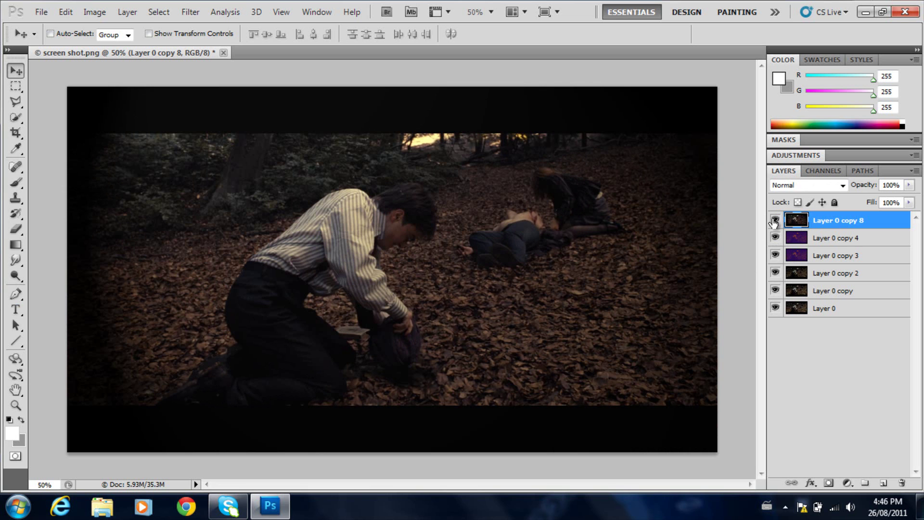
Step: Merge all layers from Layer 0 copy to Layer 0 copy 8 into one, keeping Layer 0 separate, and duplicate the merged layer
left_click(845, 293, "shift")
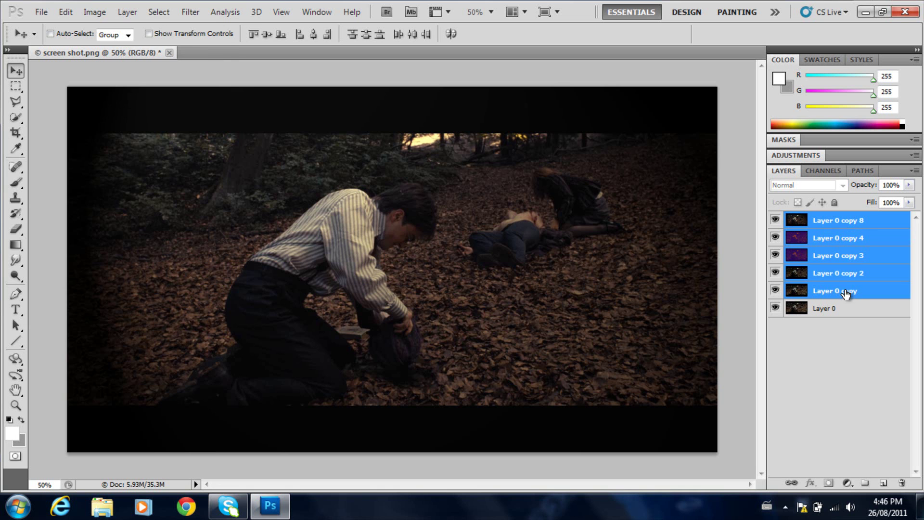
left_click(94, 12)
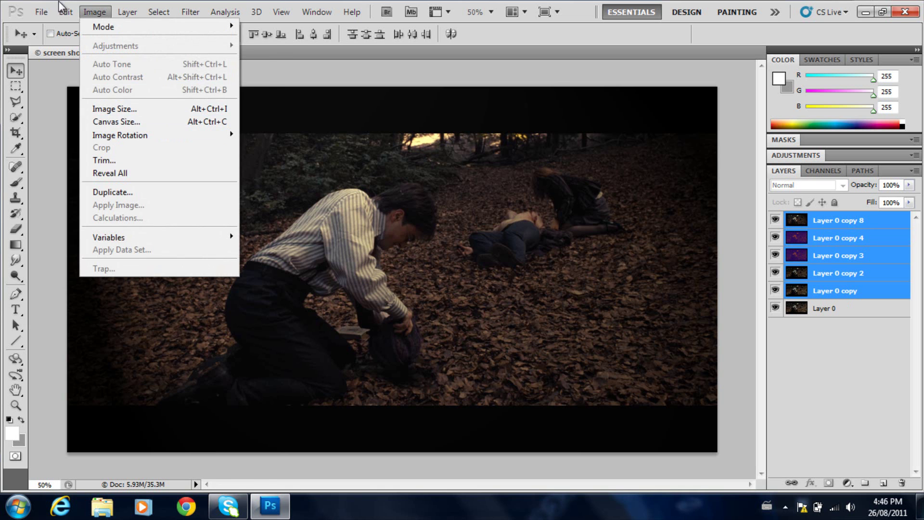
left_click(127, 11)
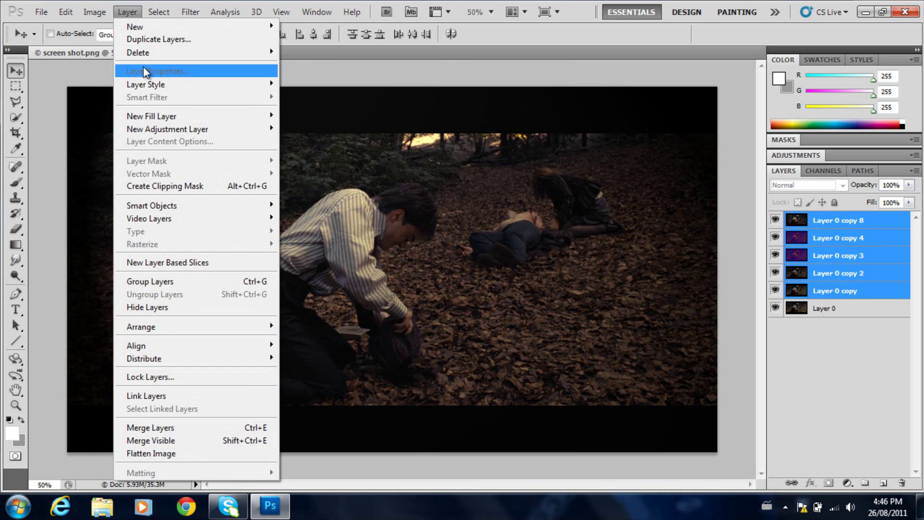
left_click(142, 41)
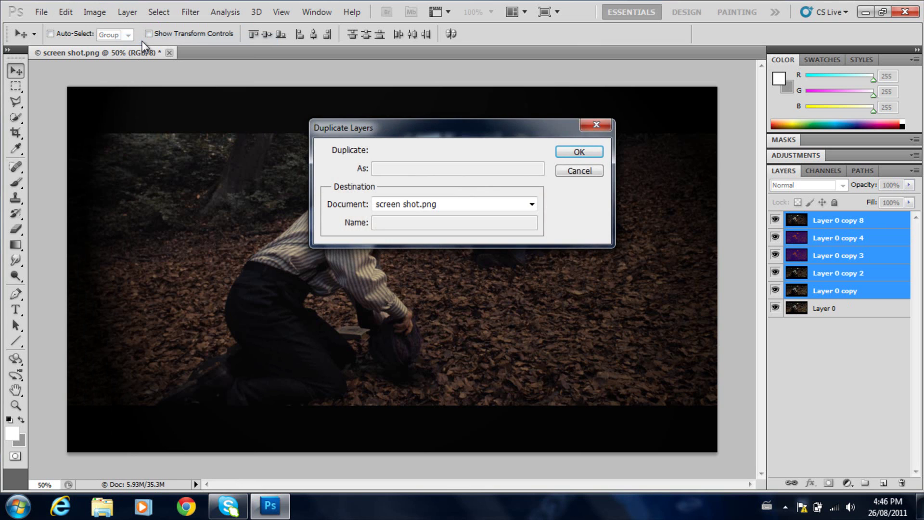
left_click(597, 174)
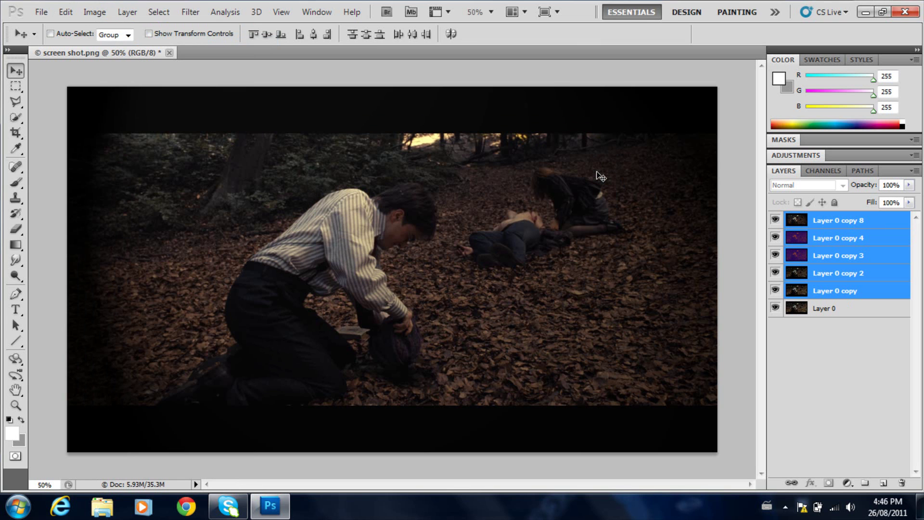
key("ctrl+e")
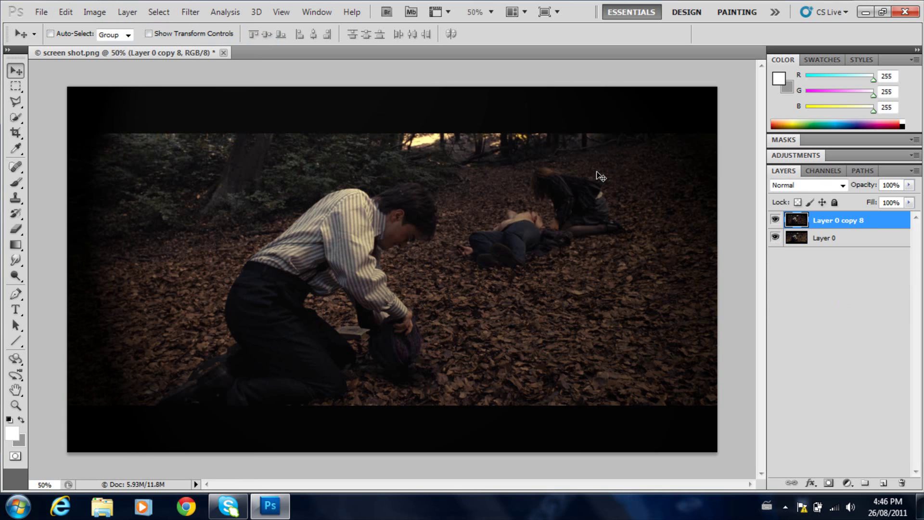
key("ctrl+j")
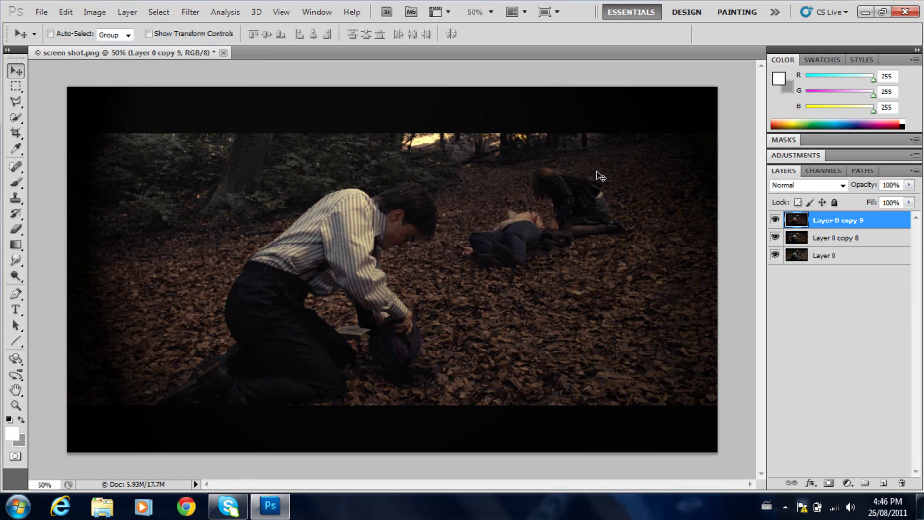
Step: Brighten the duplicate layer's midtones slightly with a Curves adjustment, raising the RGB curve at input 108 to output 124
left_click(118, 13)
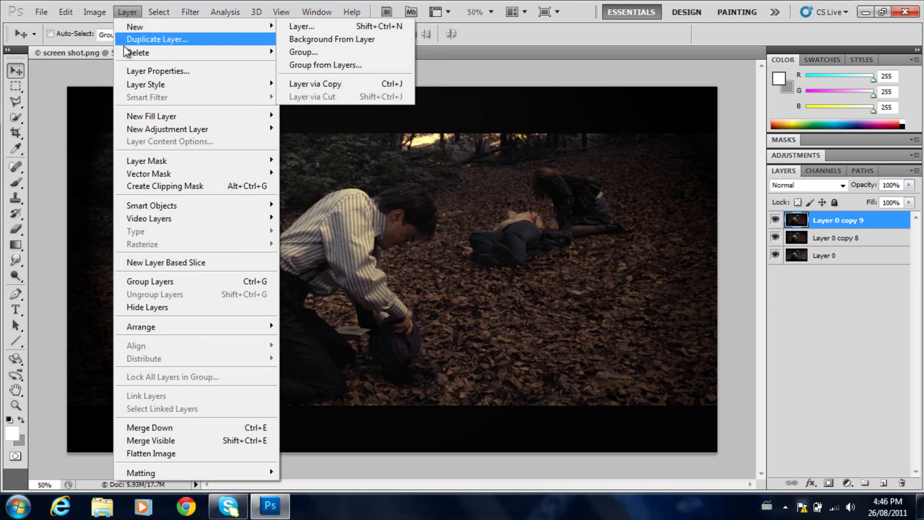
mouse_move(144, 87)
mouse_move(95, 12)
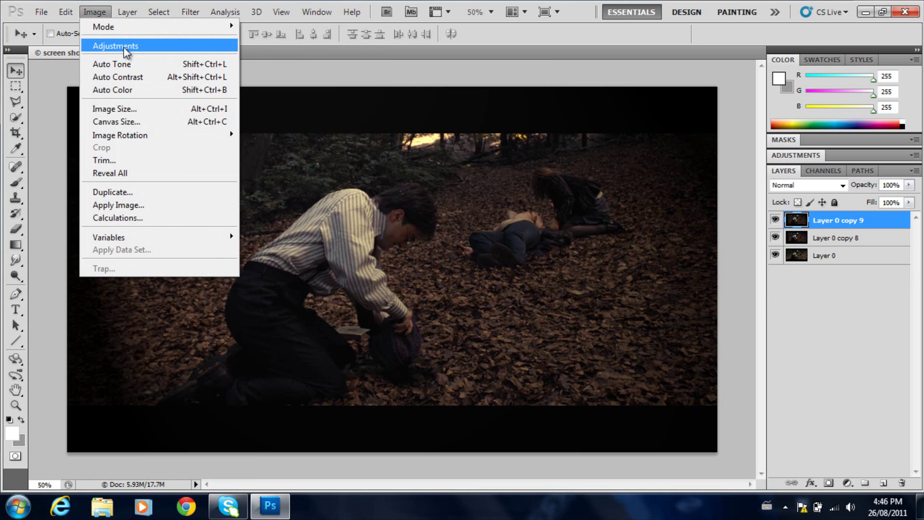
mouse_move(128, 45)
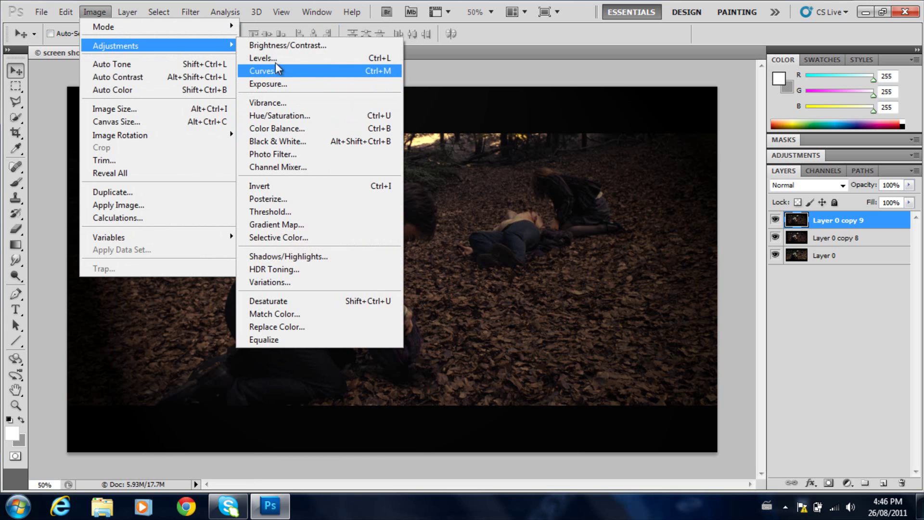
left_click(271, 71)
left_click_drag(716, 175, 715, 172)
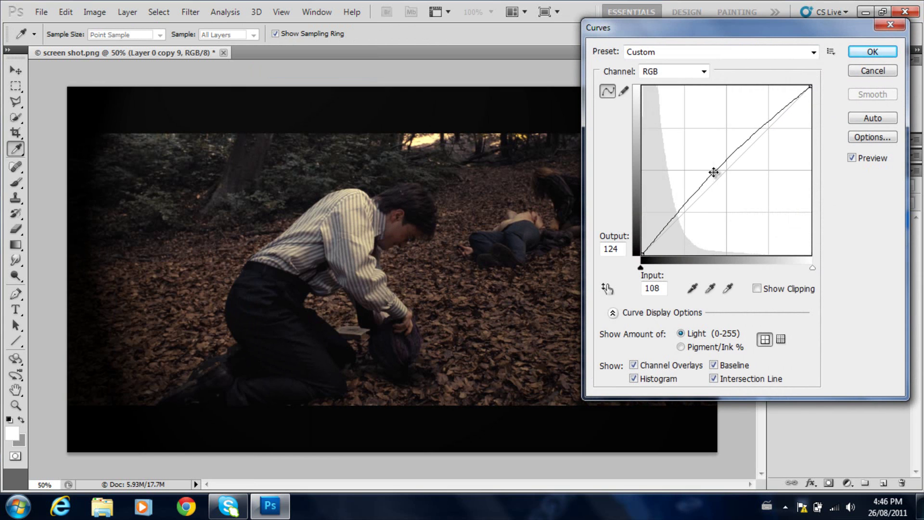
key("Return")
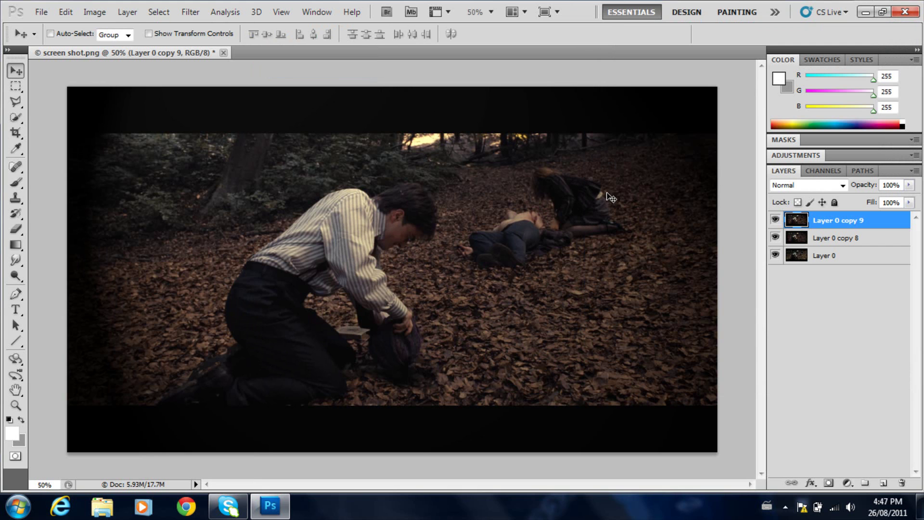
Step: Merge Layer 0 copy 9 with Layer 0 copy 8, keeping Layer 0 separate
left_click(802, 239, "shift")
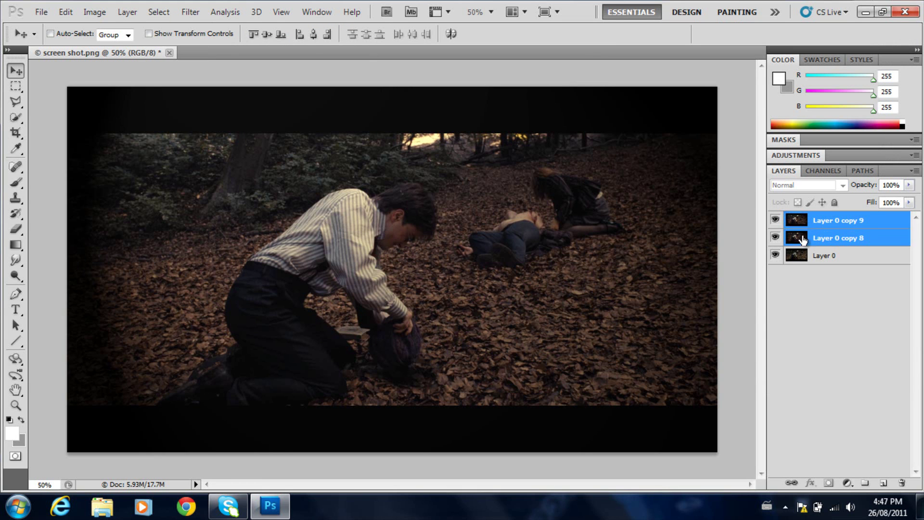
left_click(100, 14)
mouse_move(128, 12)
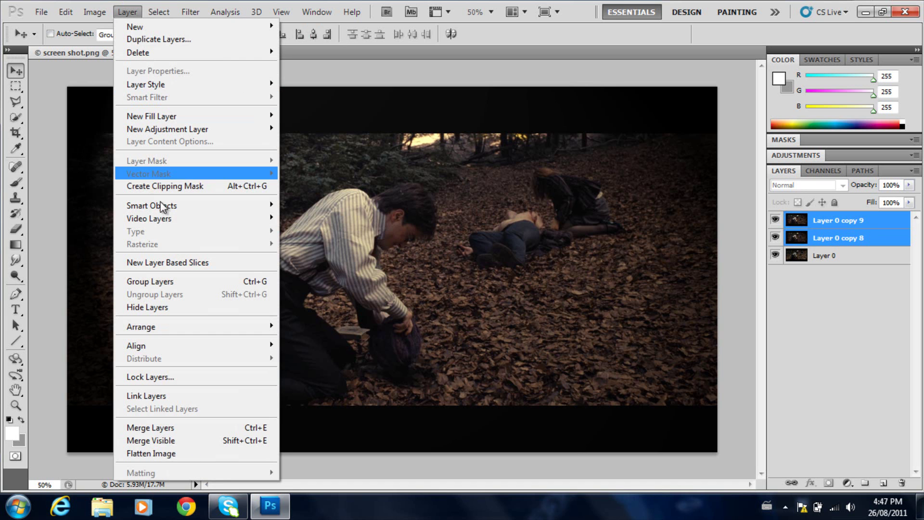
left_click(184, 427)
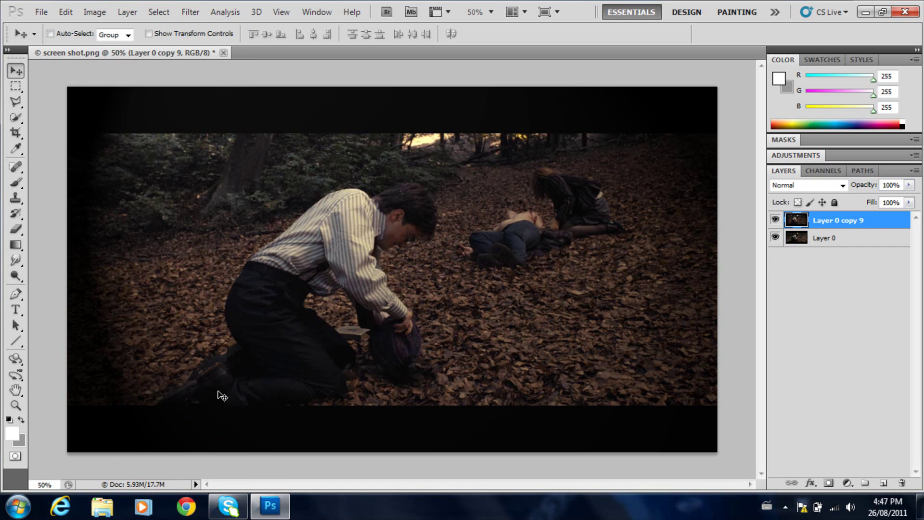
Step: Toggle the merged layer's visibility several times to compare the graded image with the original Layer 0, leaving it shown
left_click(776, 220)
left_click(776, 220)
left_click(777, 222)
left_click(777, 222)
left_click(776, 222)
left_click(776, 222)
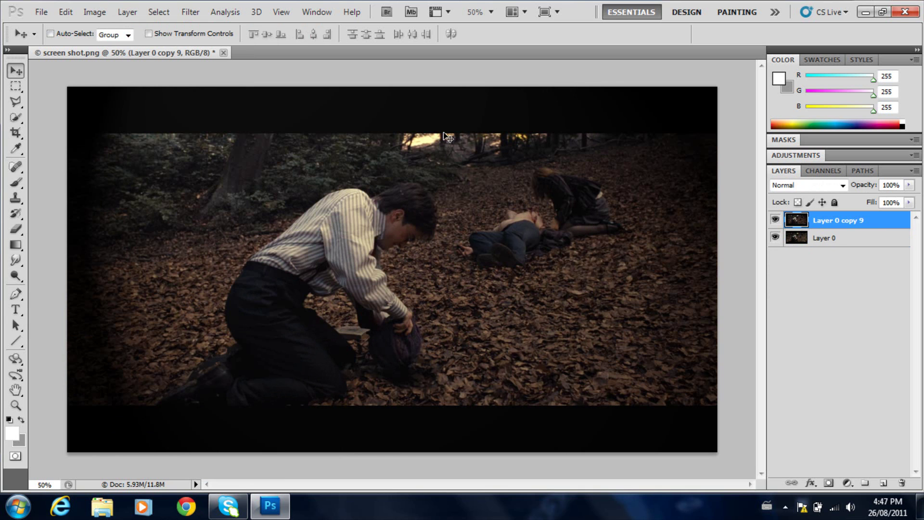